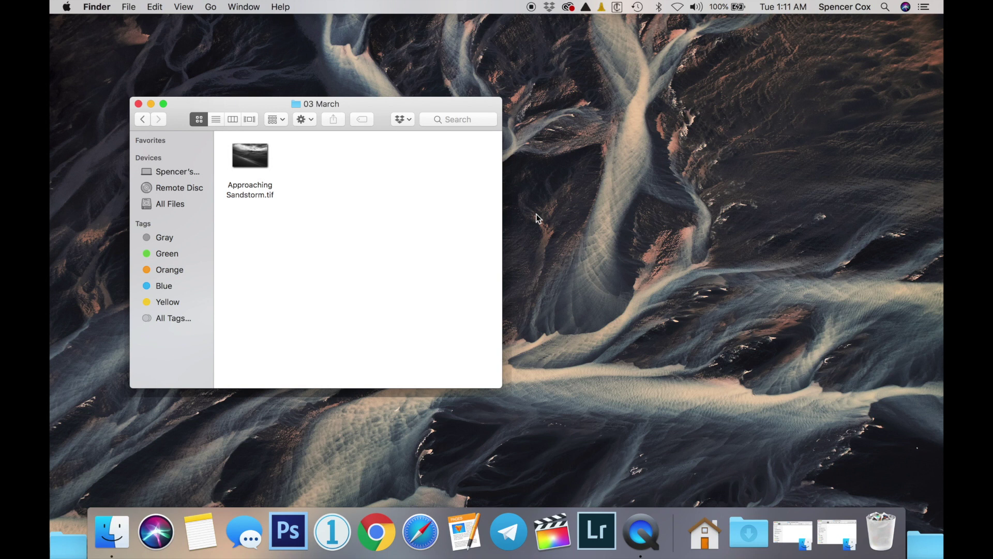
- Restore the Best Landscape Photos and Photos to Print Finder windows and drag Approaching Sandstorm.tif into each
click(781, 523)
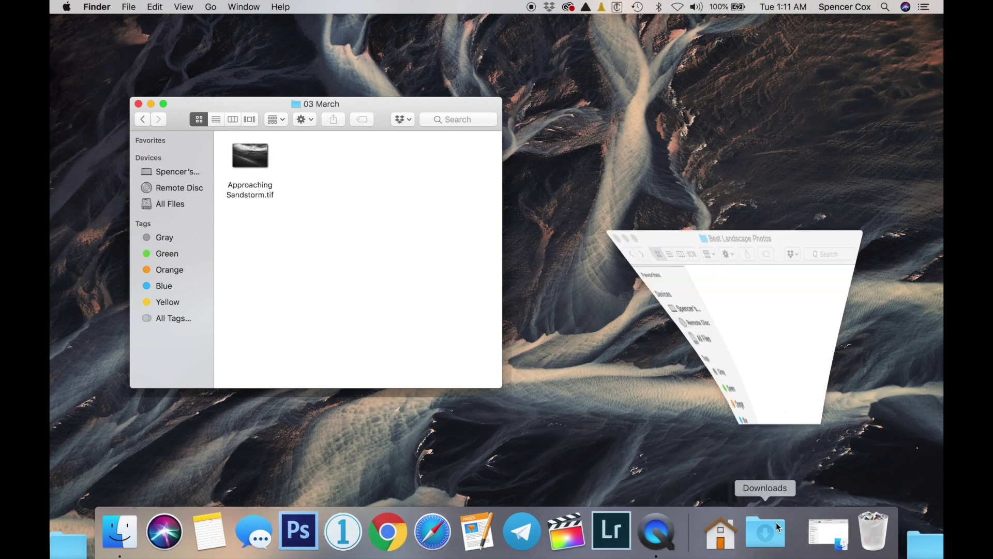
click(815, 518)
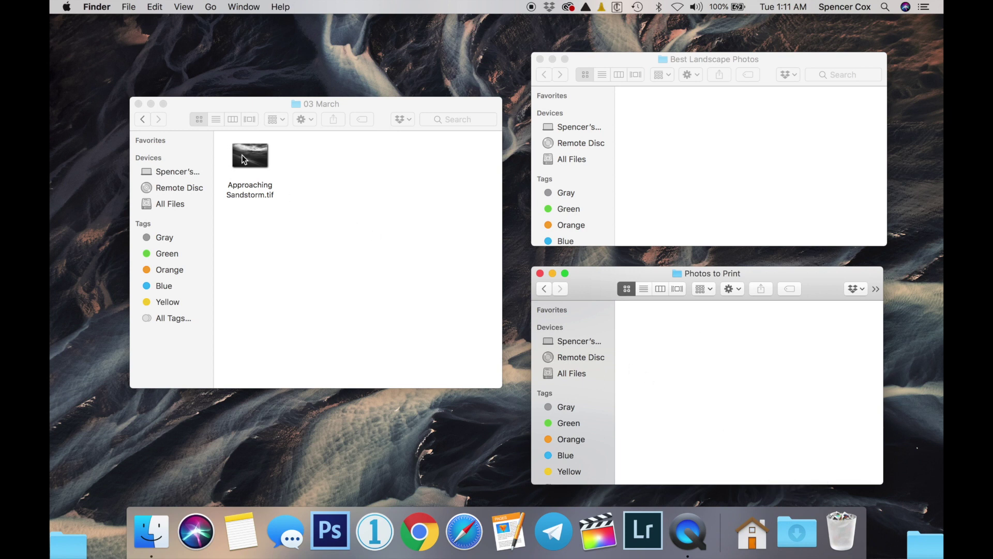
drag(250, 155, 676, 143)
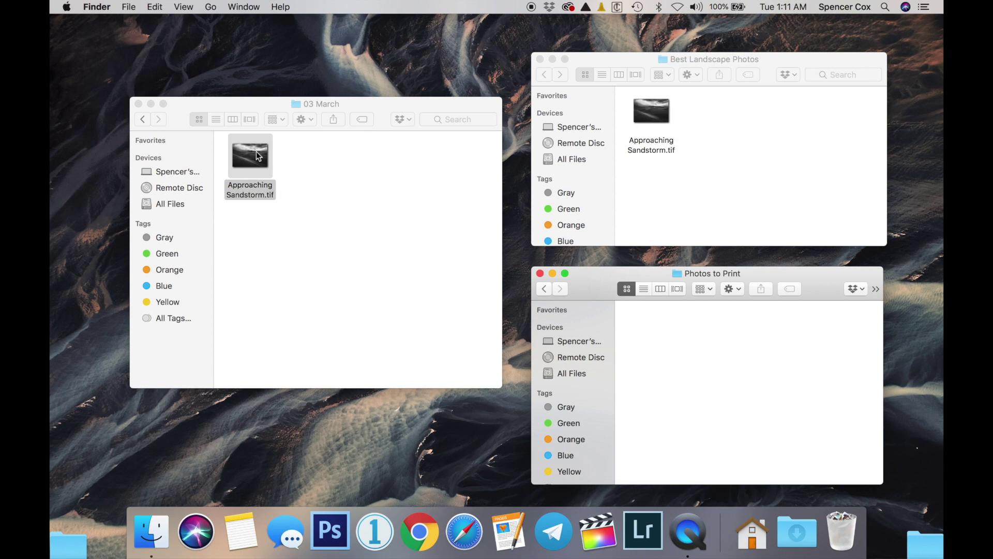
drag(259, 157, 728, 360)
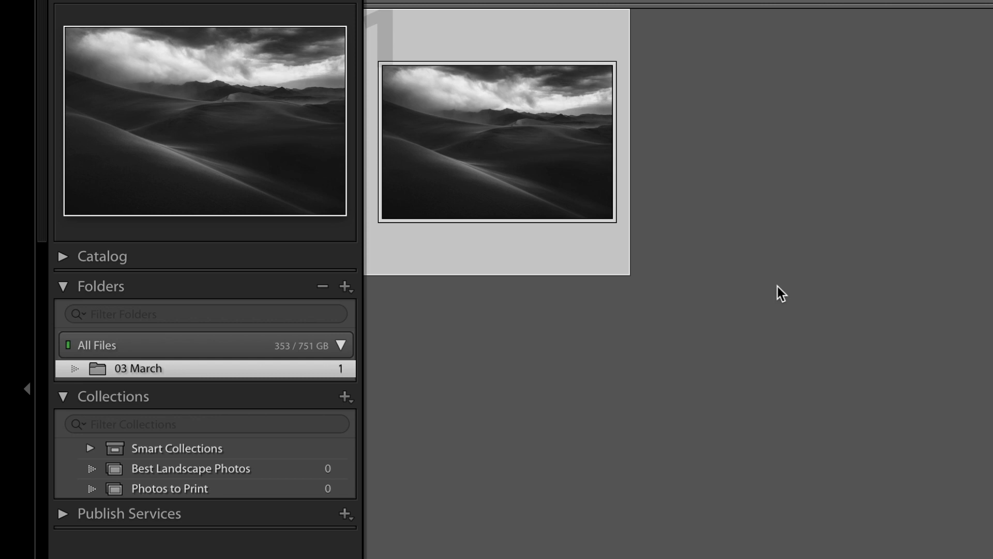
- Drag the dune photo onto Best Landscape Photos and Photos to Print, check both, then return to 03 March
drag(554, 135, 297, 470)
drag(564, 133, 293, 491)
click(294, 465)
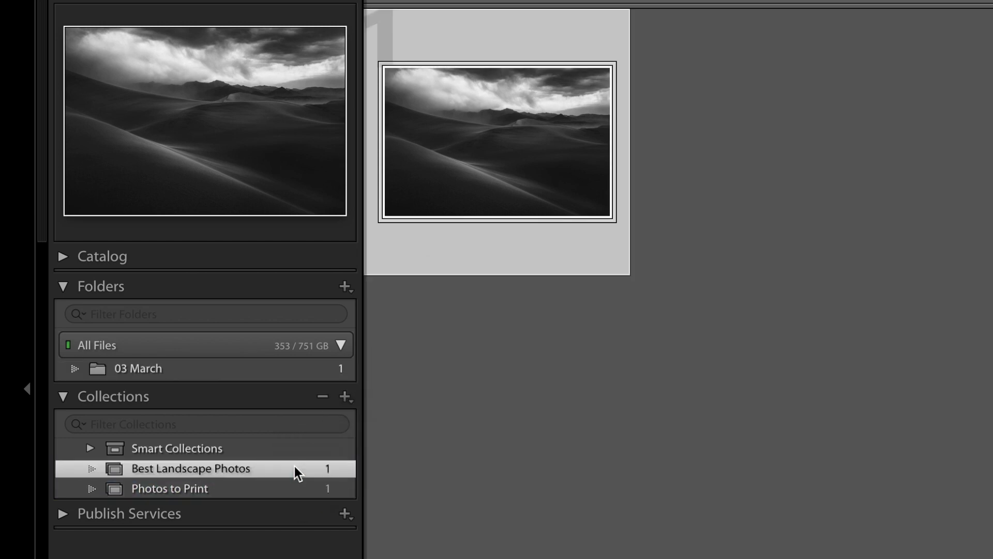
click(297, 489)
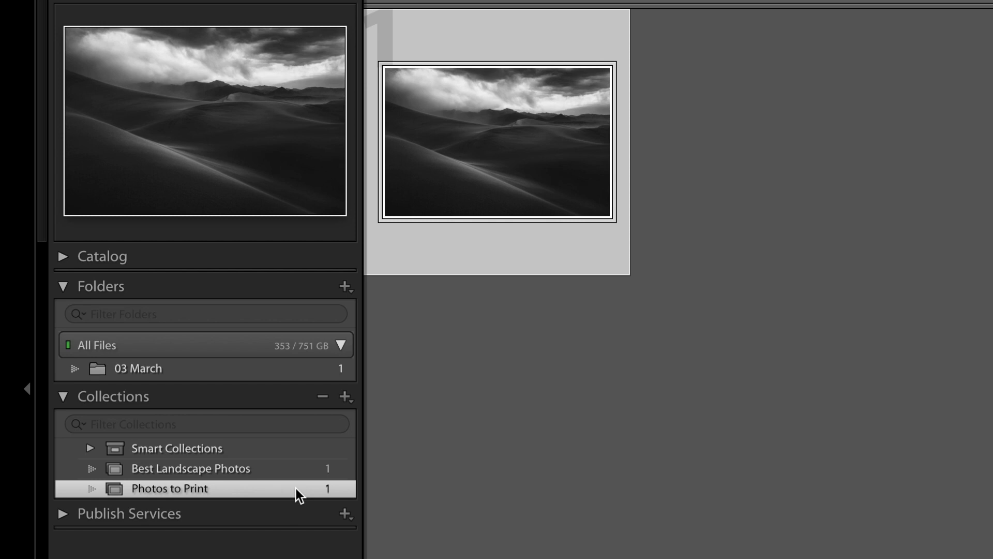
click(302, 375)
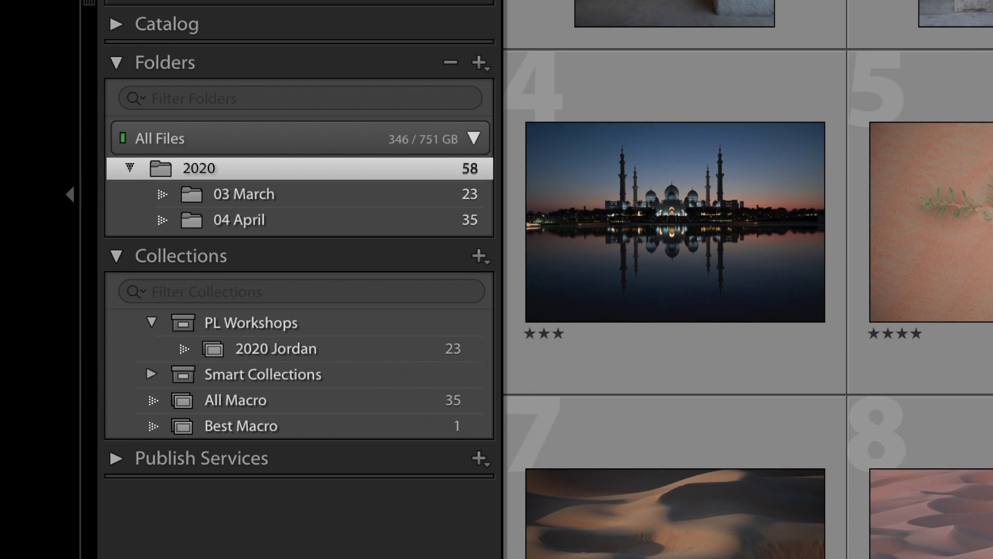
- Open the Collections panel's menu for adding new collections in the 2020 catalog
click(479, 256)
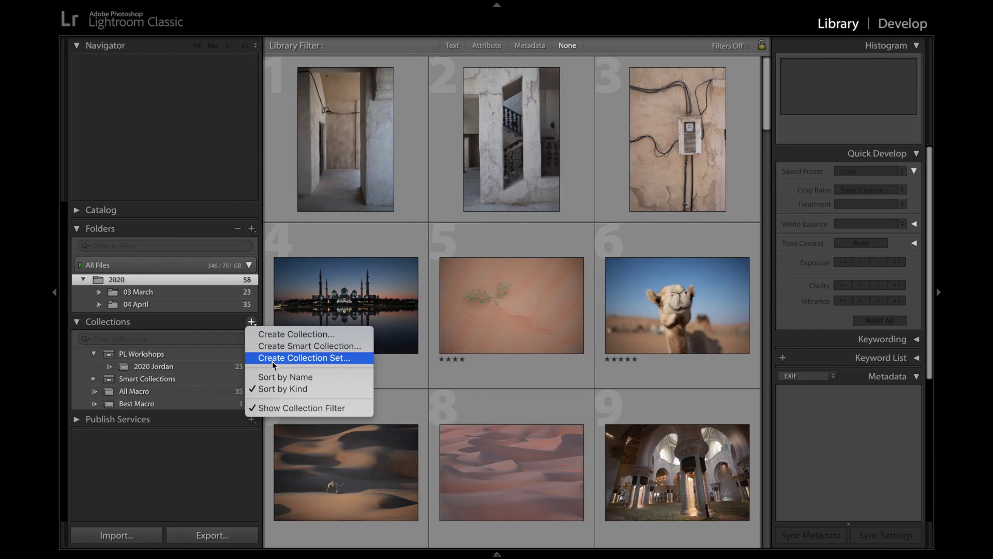
- Create three top-level collection sets: Favorites, From and Intended For
click(273, 361)
text(Favorites)
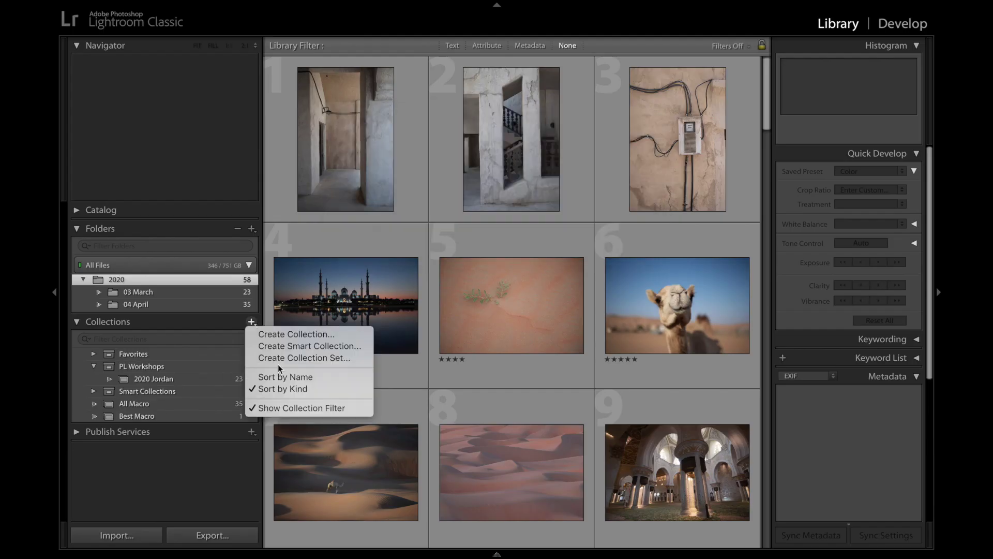
click(273, 361)
text(F)
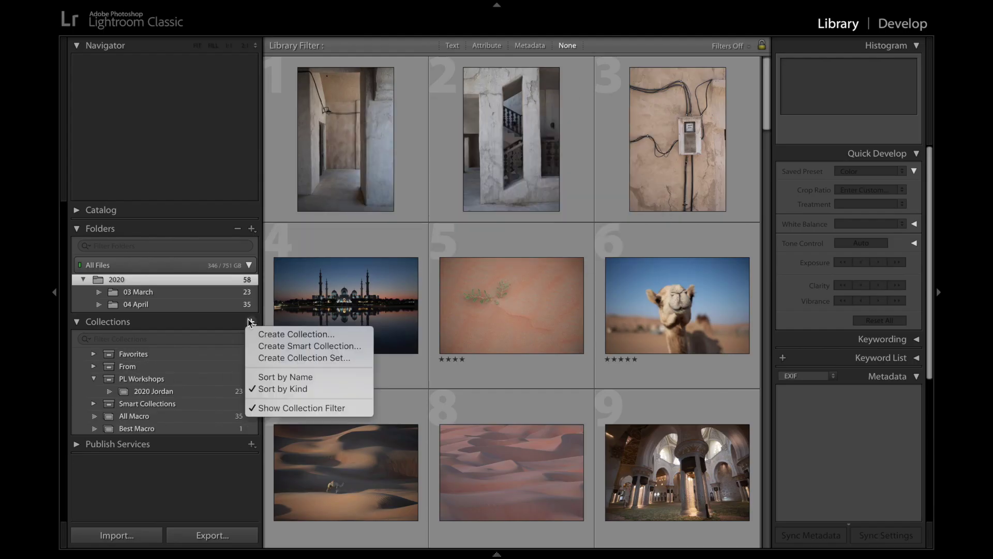
click(273, 358)
text(Intended Fo)
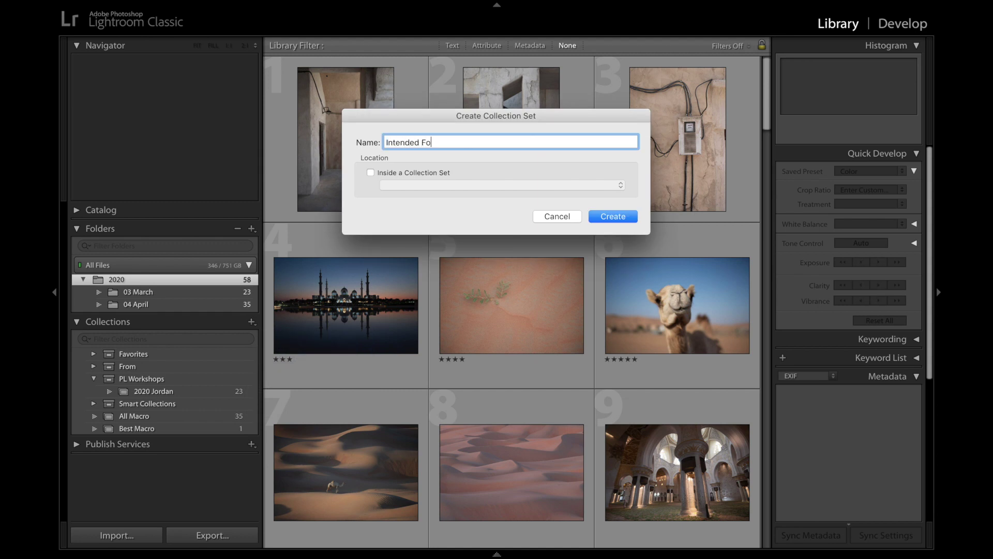
text(r)
key(Return)
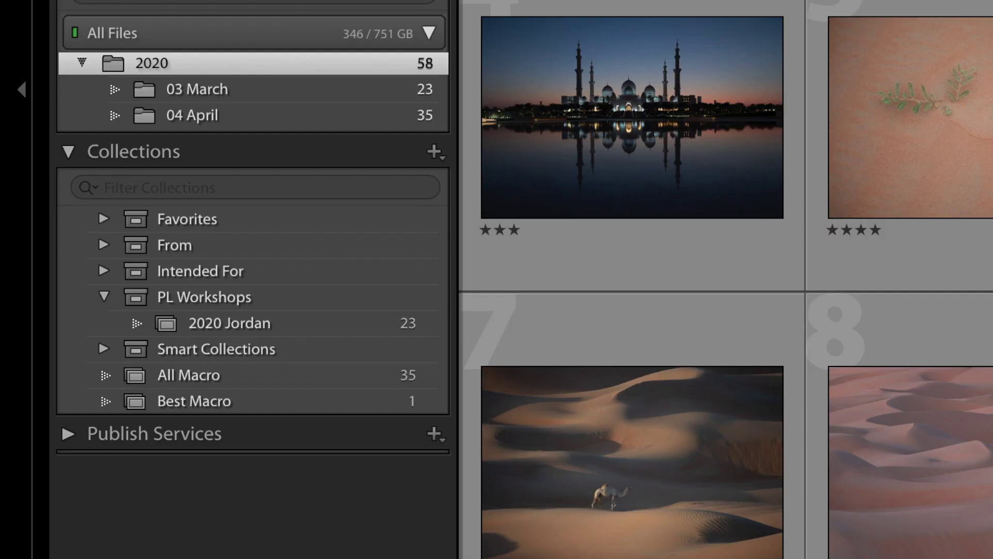
- Create Good, Better and Best collections inside the Favorites set
right_click(367, 220)
click(412, 231)
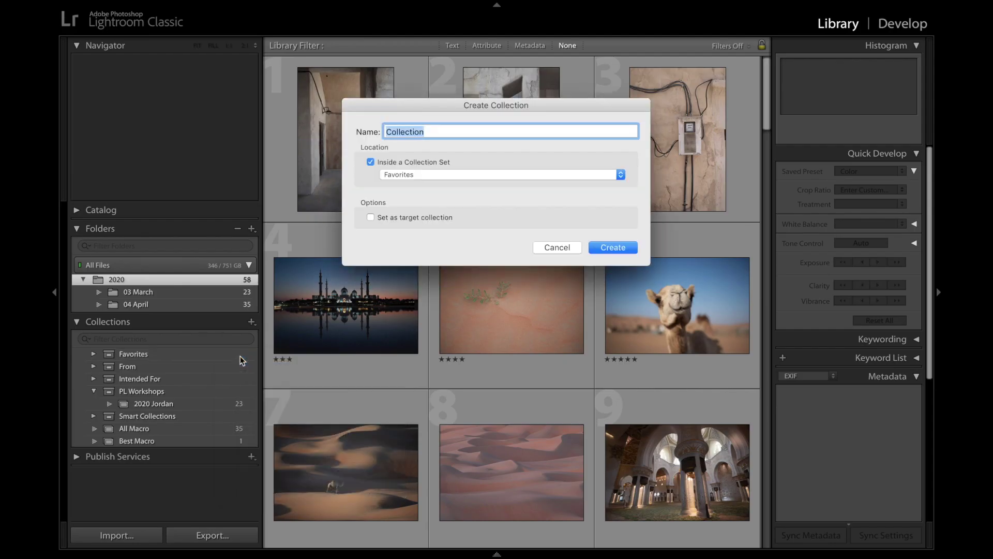
text(Good)
key(Return)
key(super+n)
text(Better)
key(Return)
key(super+n)
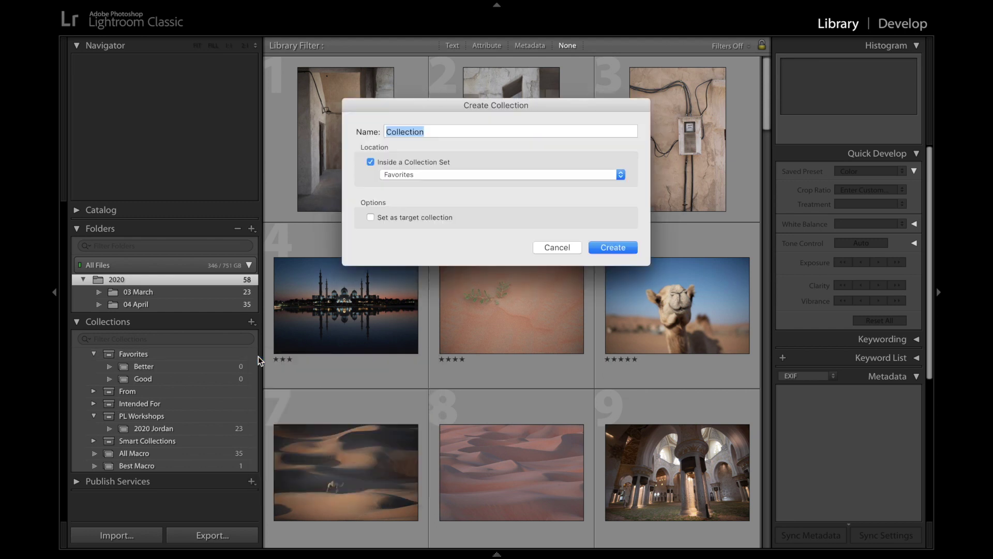
text(Best)
key(Return)
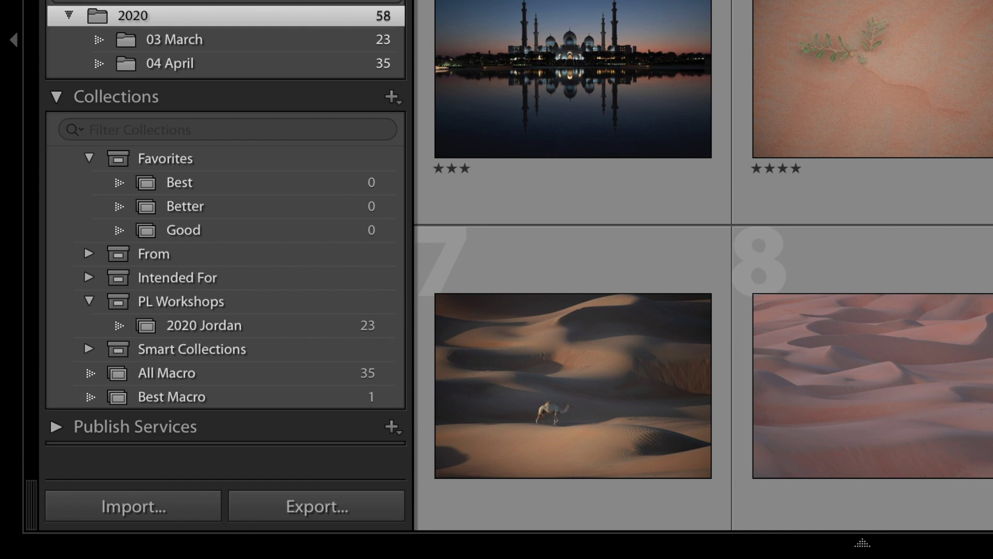
- Create Trips and Gigs collection sets inside the From set
right_click(307, 257)
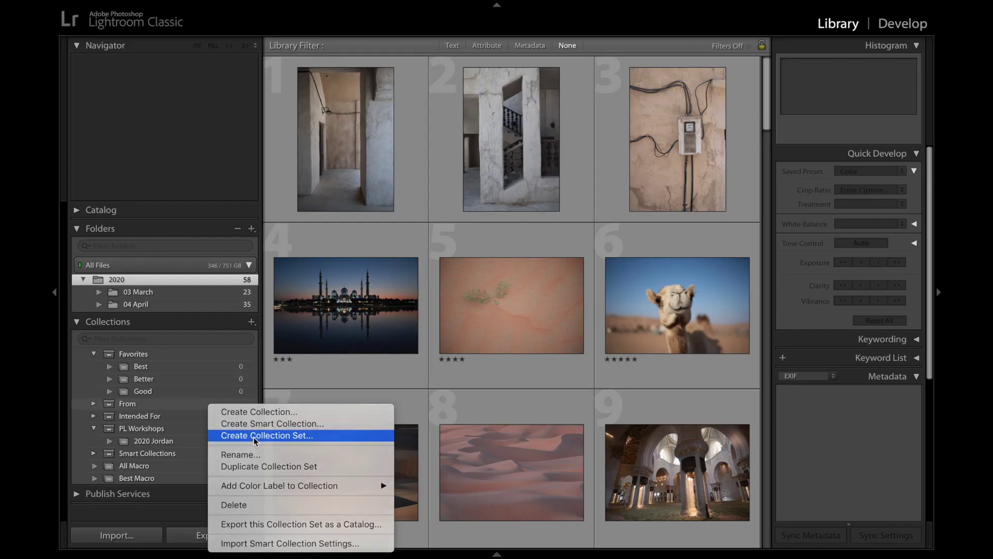
click(254, 436)
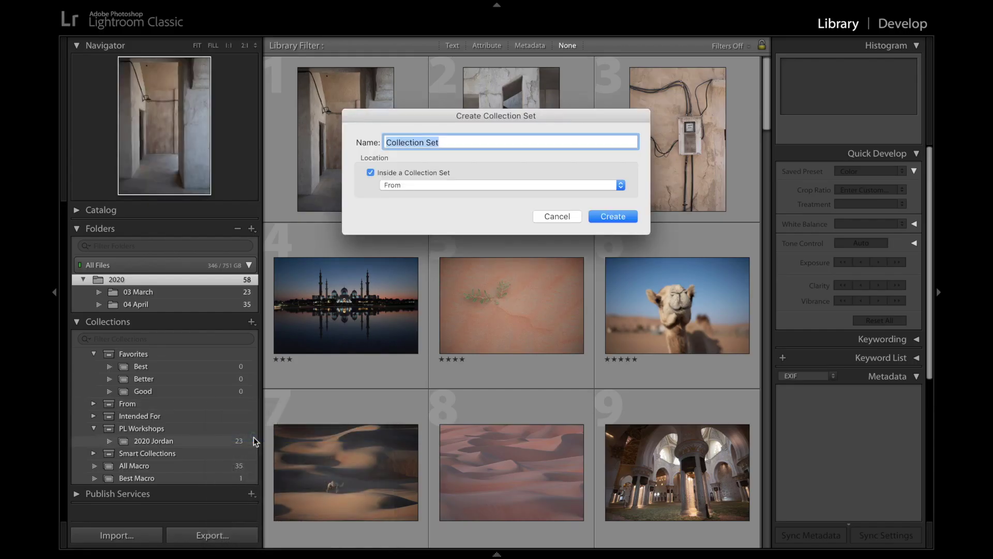
text(Trips)
key(Return)
right_click(213, 403)
click(257, 434)
text(Gigs)
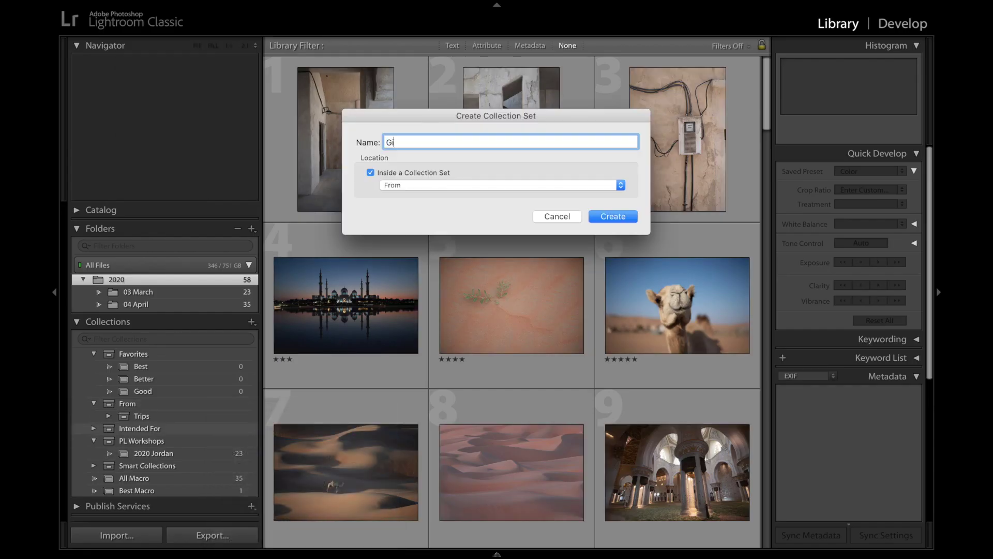
key(Return)
- Create Macro and Drone collection sets inside the From set
right_click(225, 404)
click(259, 435)
text(Macro)
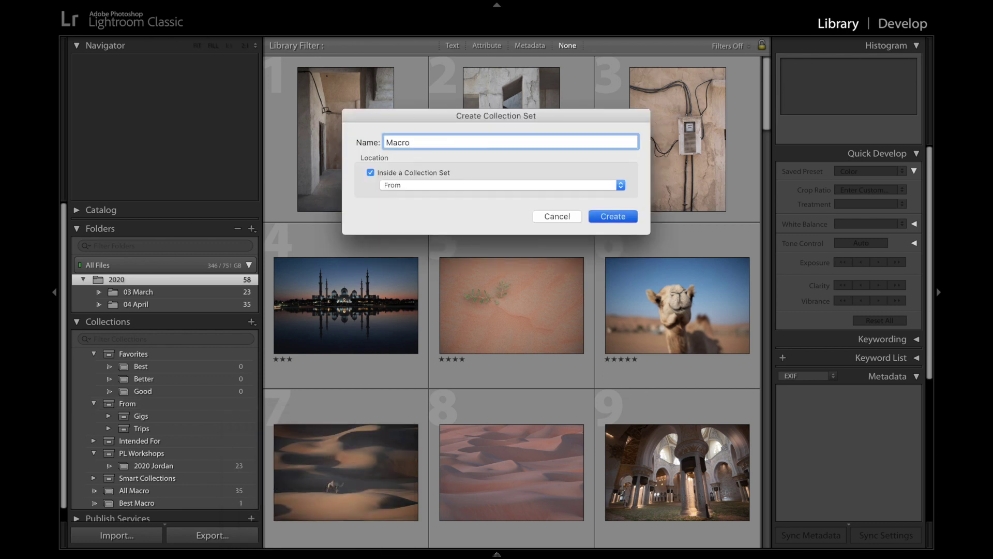
key(Return)
right_click(213, 403)
click(255, 436)
text(Drone)
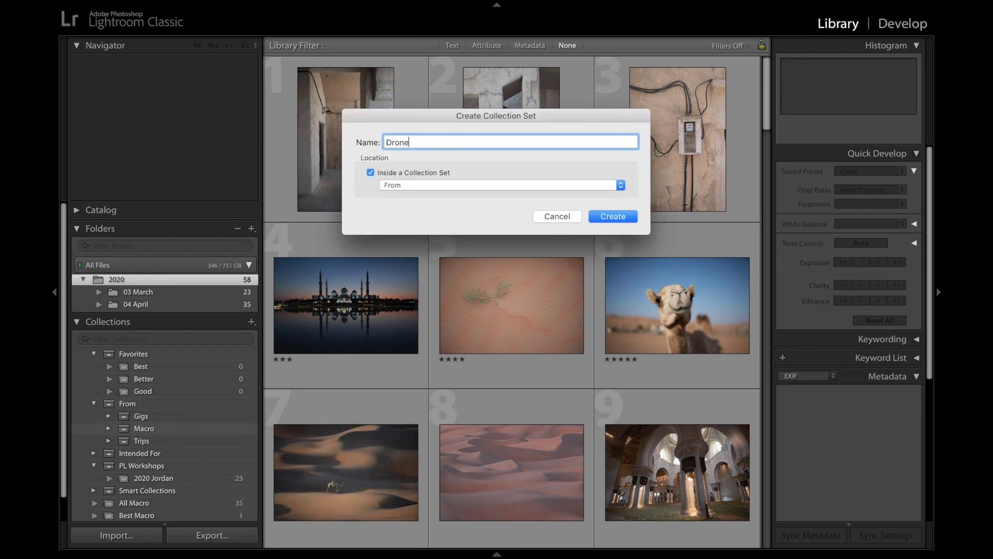
key(Return)
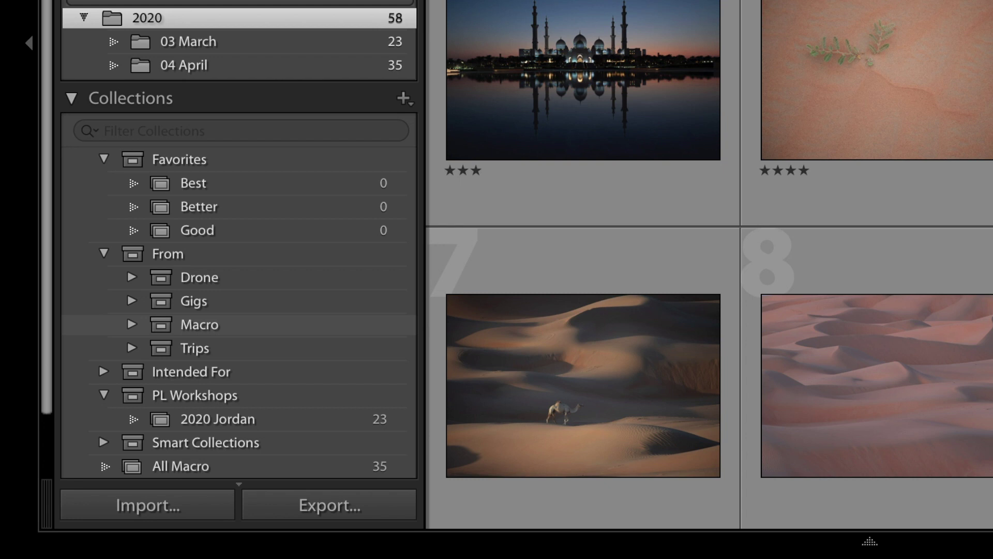
scroll(367, 324, down, 3)
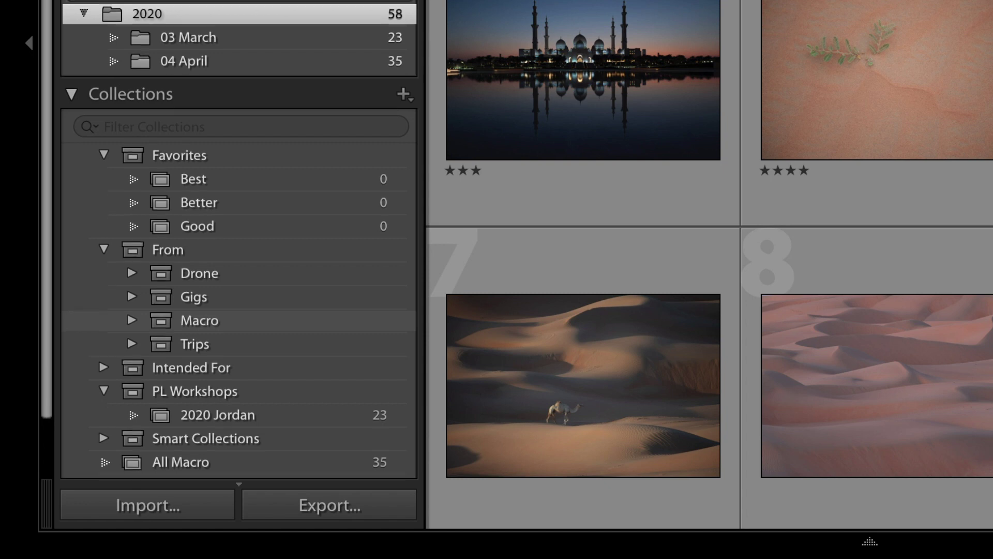
- Create Video and Articles collection sets inside Intended For
click(354, 309)
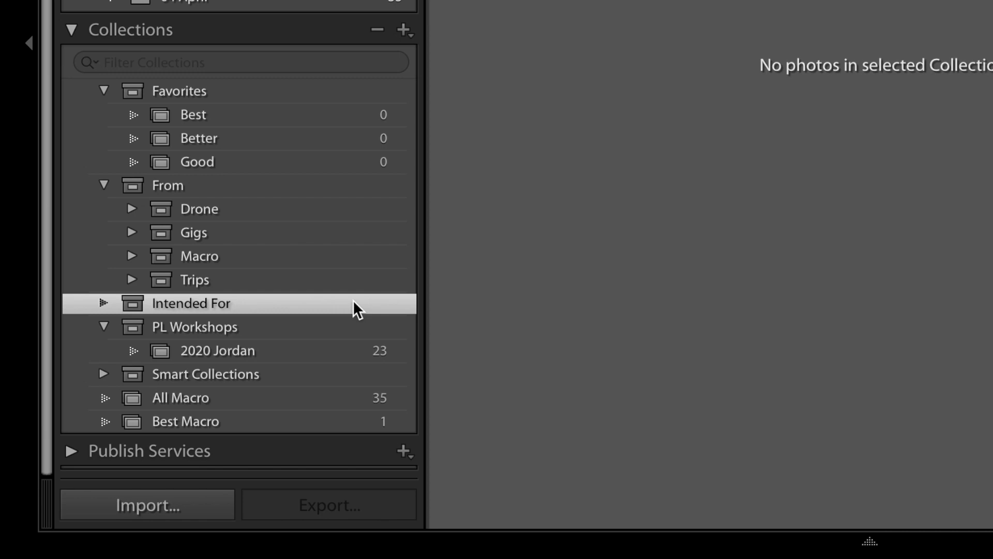
right_click(353, 299)
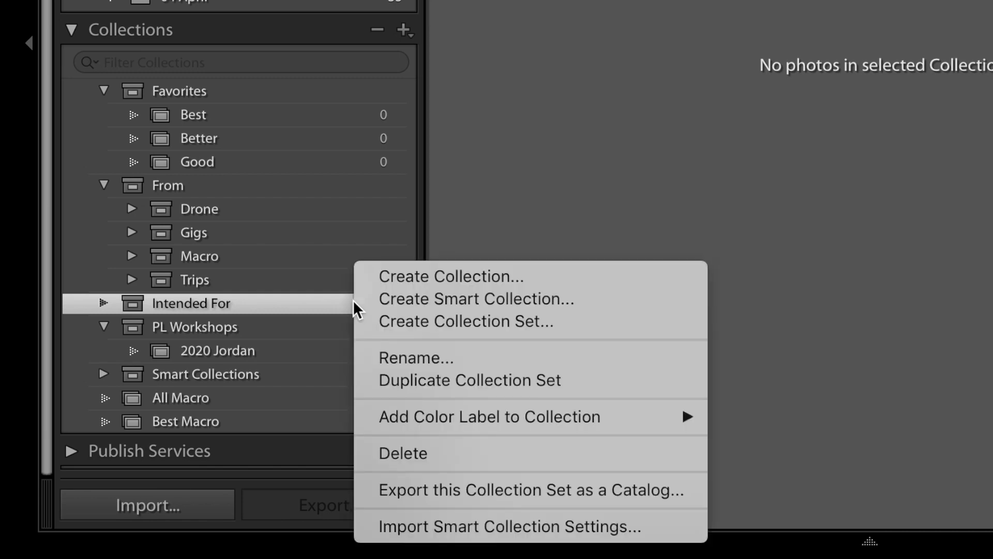
click(401, 321)
text(Video)
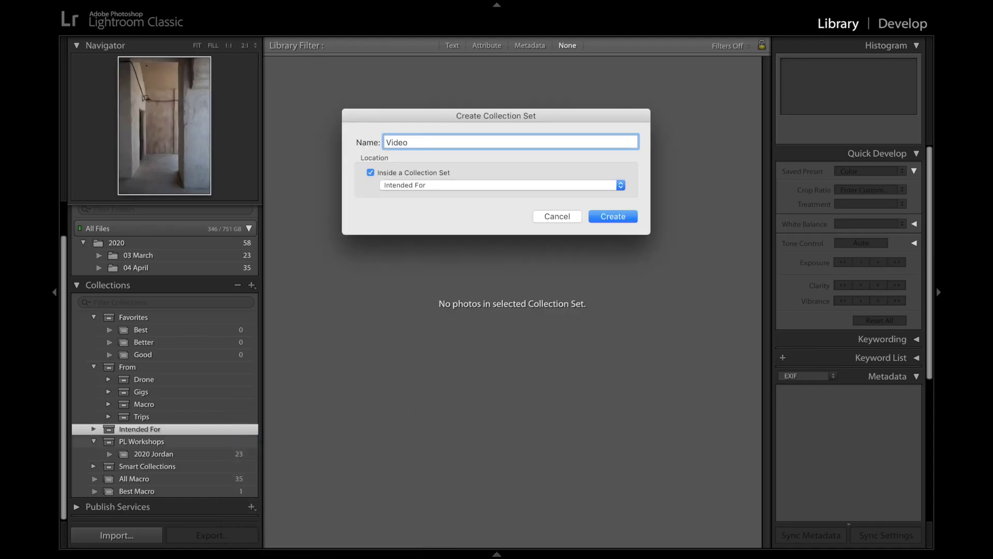
key(Return)
right_click(239, 439)
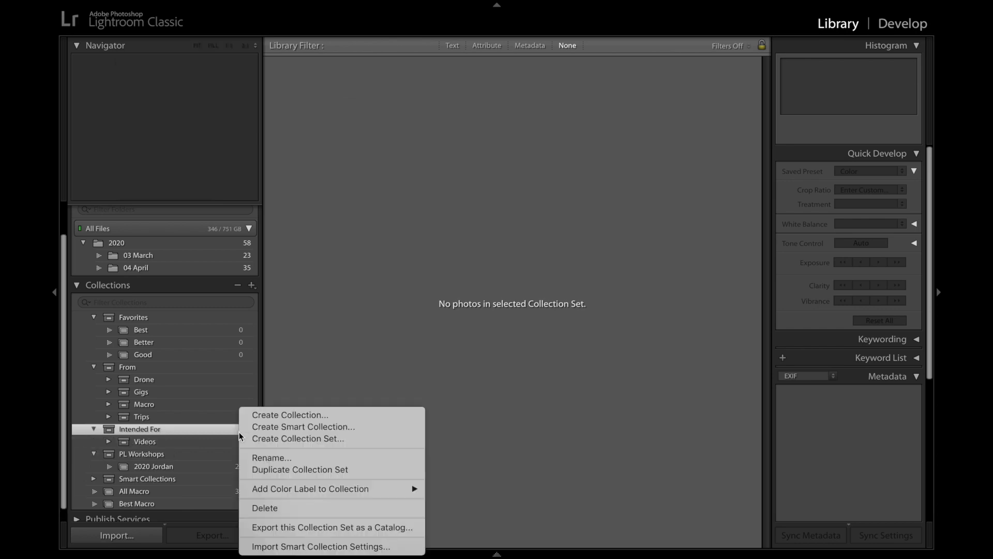
click(257, 440)
text(Articles)
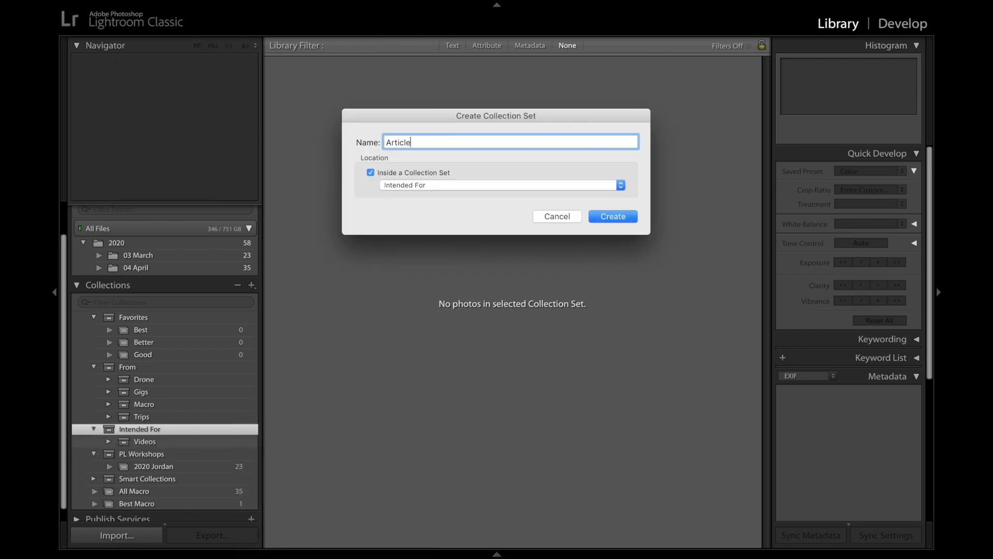
key(Return)
- Create Calendar and Instagram collections inside Intended For
right_click(244, 420)
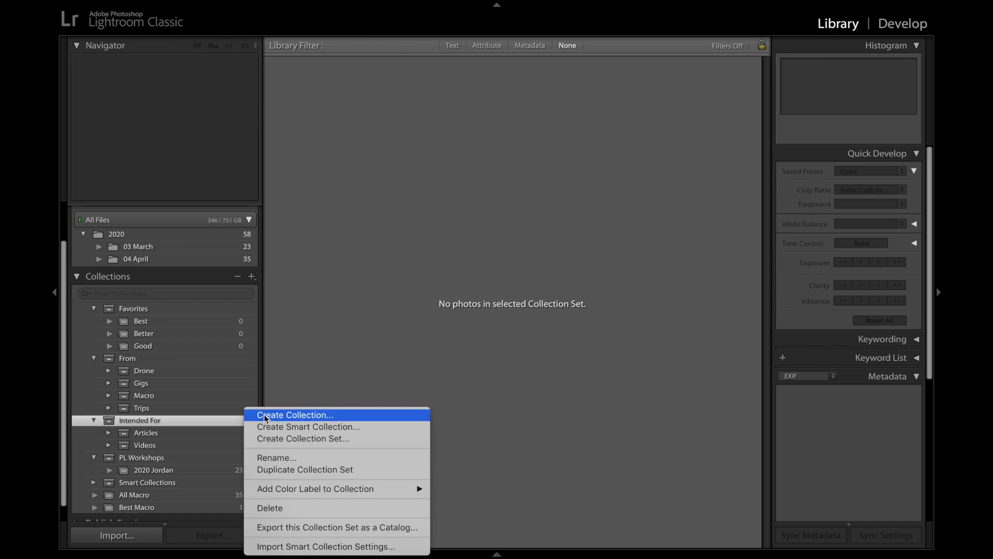
click(265, 415)
text(Ca)
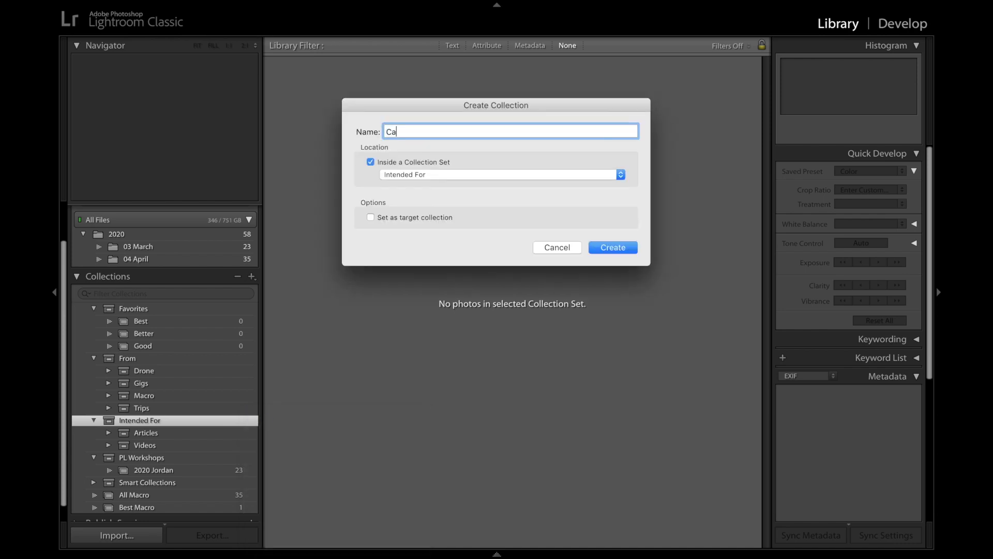
text(lendar)
key(Return)
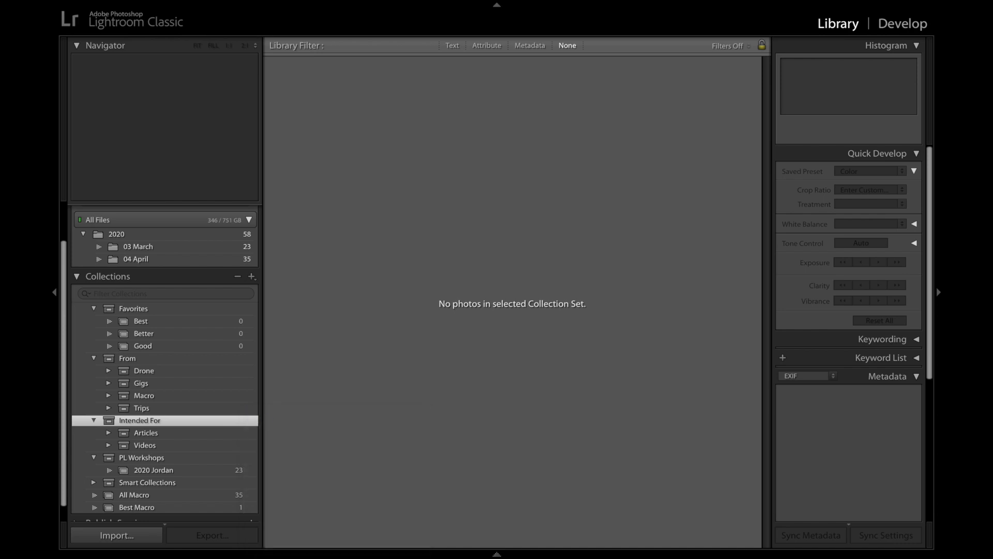
right_click(238, 413)
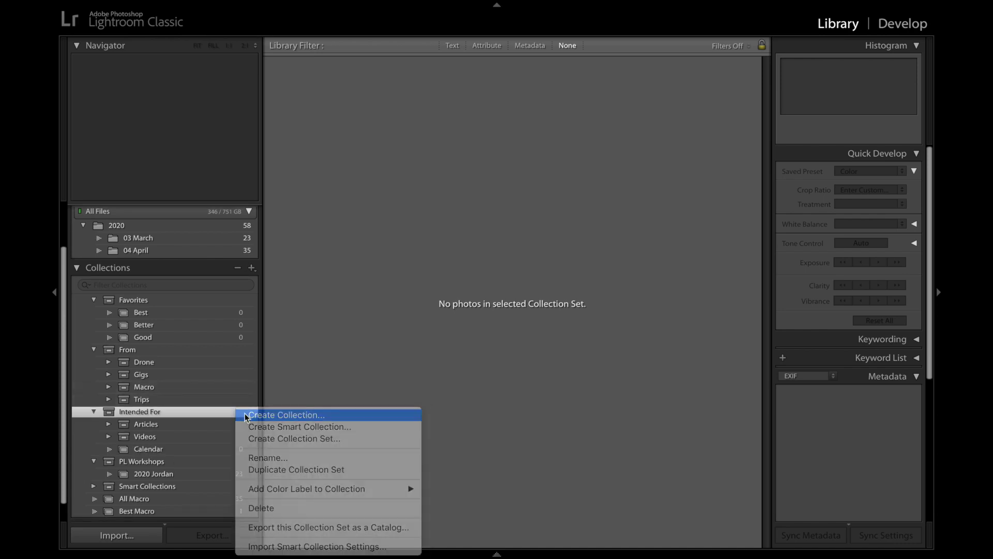
click(246, 417)
text(Instagram)
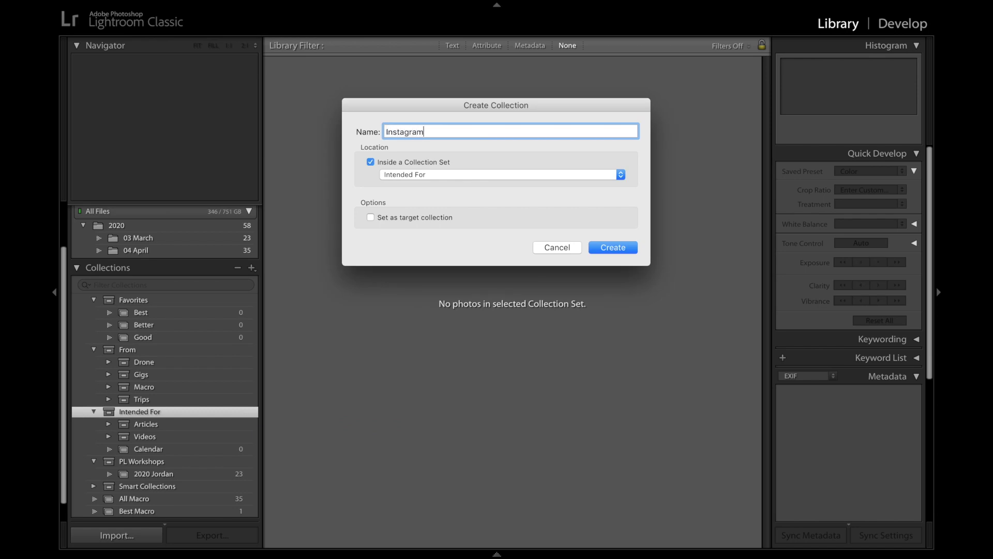
key(Return)
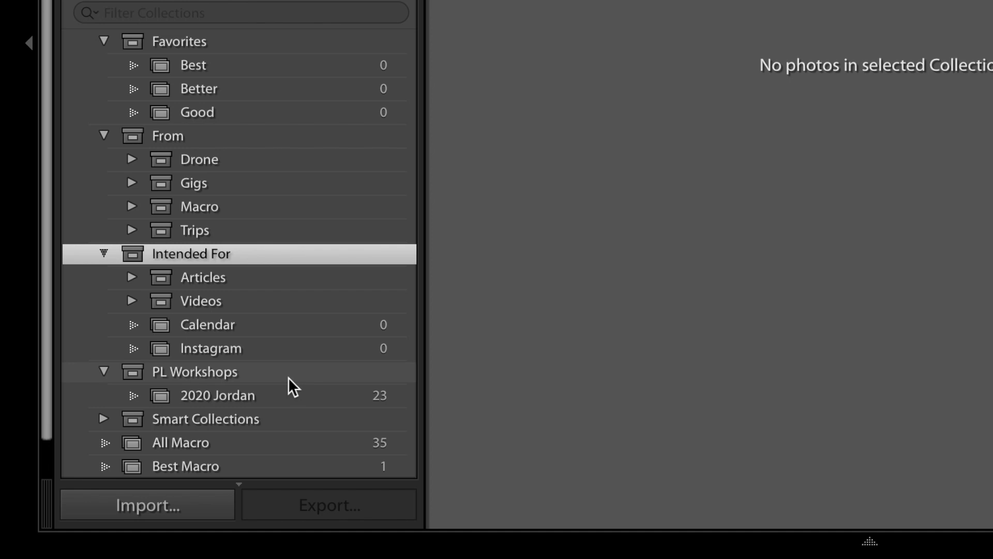
- Move PL Workshops into Trips, and All Macro plus Best Macro into the Macro set
drag(288, 377, 285, 231)
scroll(255, 370, down, 1)
click(244, 400)
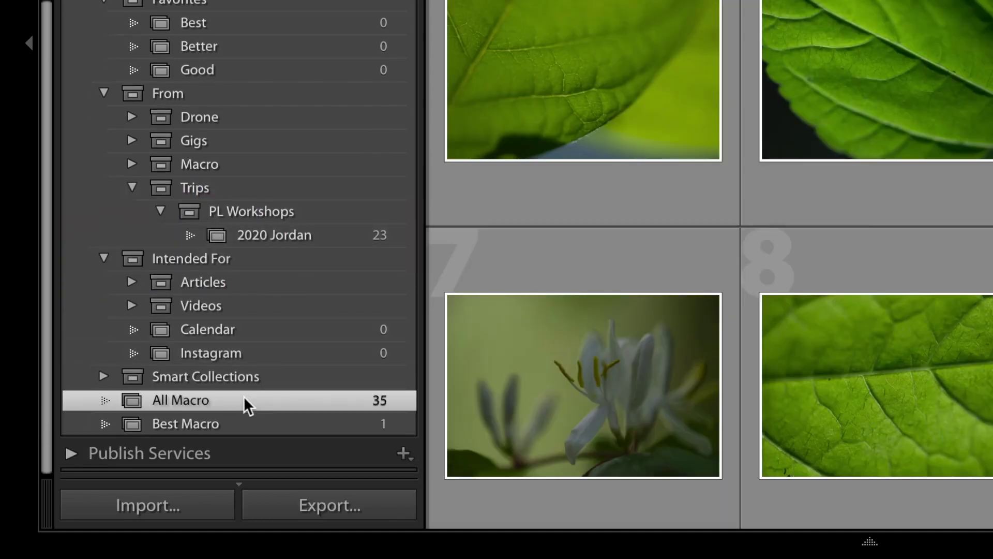
ctrl+click(262, 424)
drag(243, 399, 220, 163)
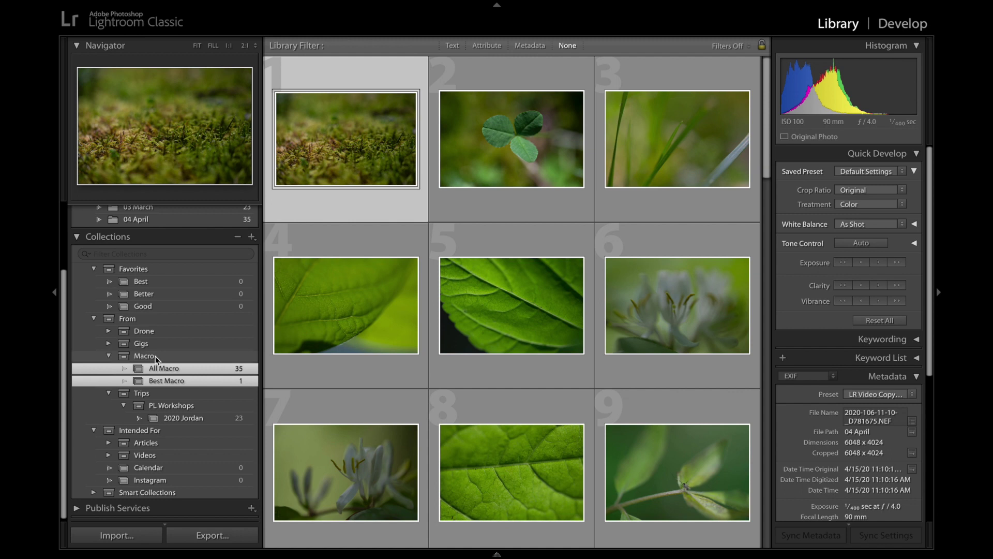
- Check the 2020 Jordan and All Macro photos, then expand Smart Collections
click(179, 418)
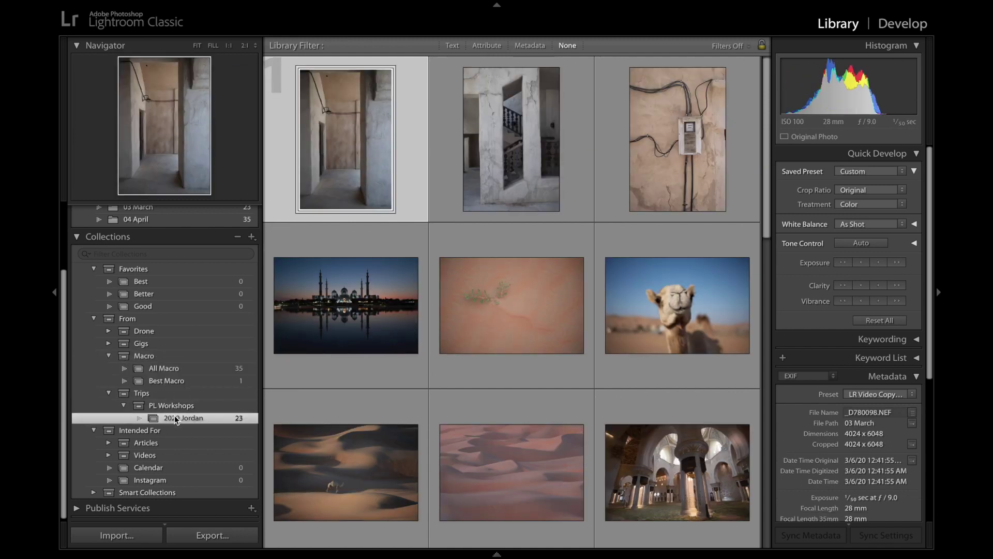
click(170, 369)
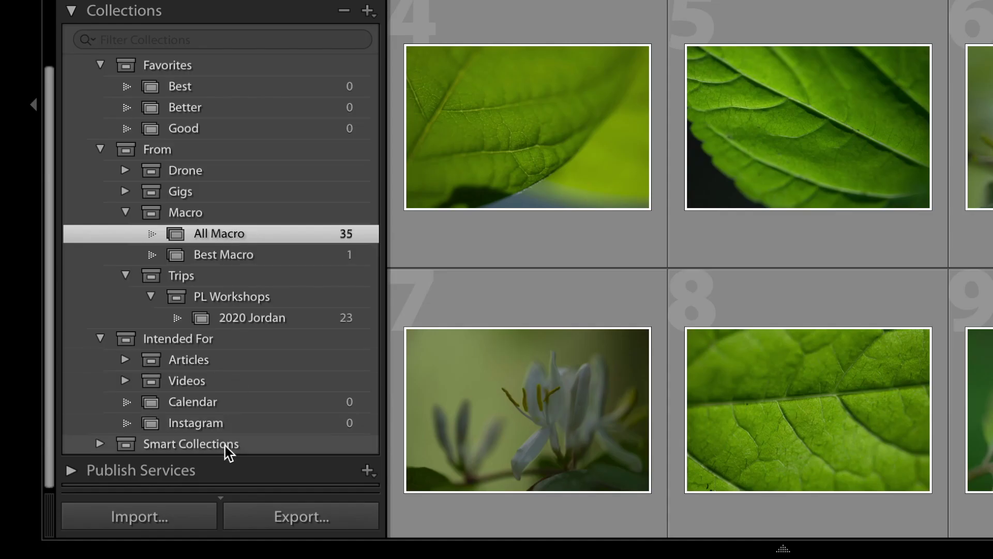
click(164, 493)
click(99, 443)
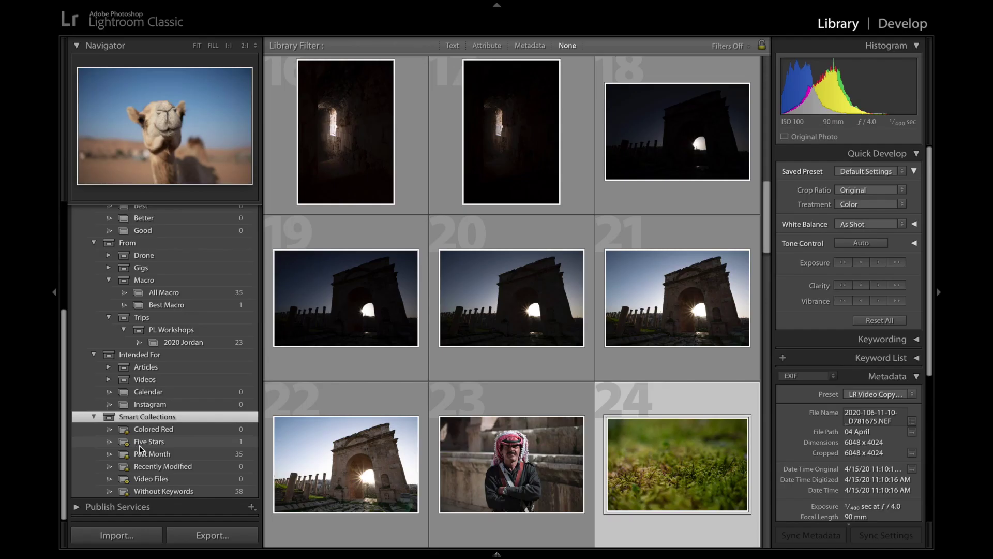
- Browse the Five Stars smart collection, then select Recently Modified and bring up its context menu
click(194, 362)
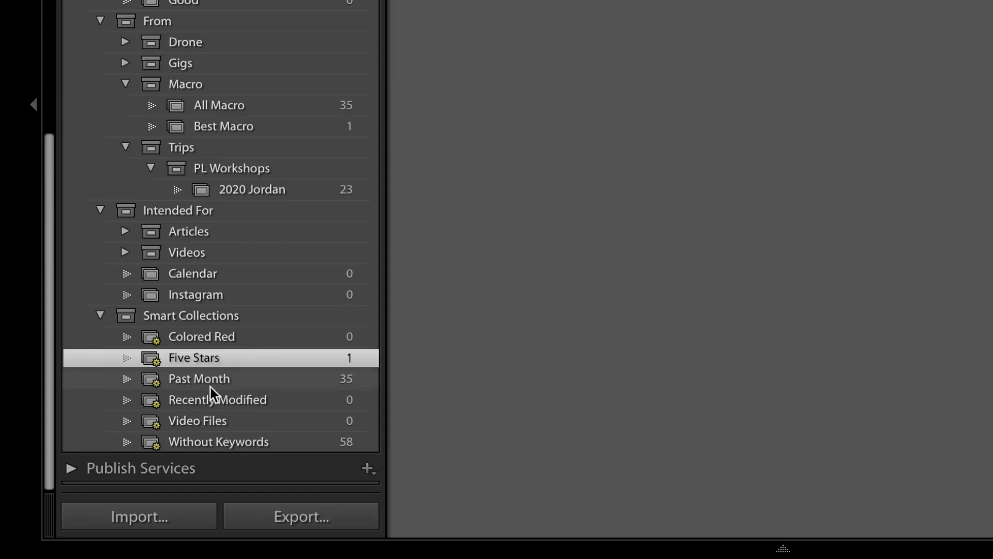
click(213, 400)
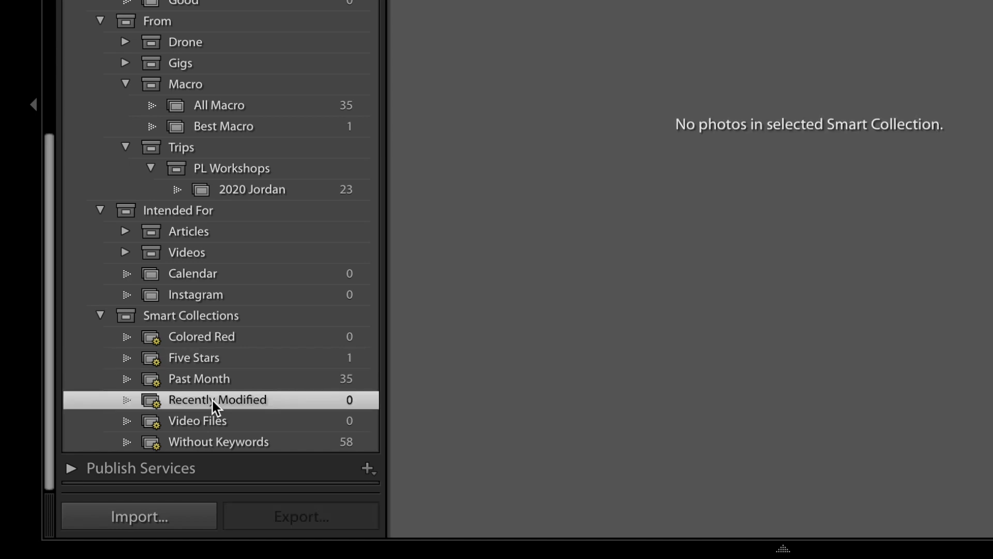
right_click(288, 405)
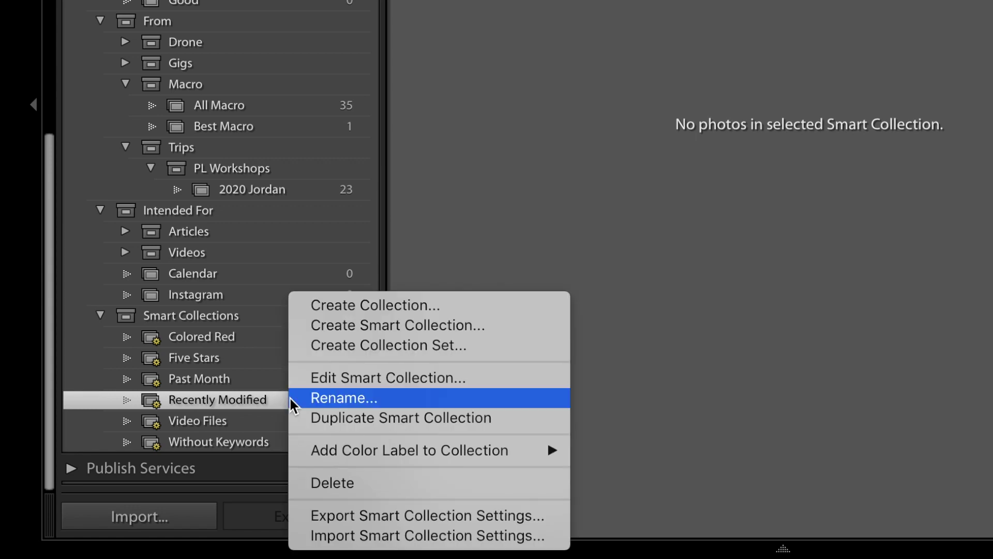
- Try changing Recently Modified's edit-date rule to 5 days, cancel it, then open the Collections + menu
click(311, 377)
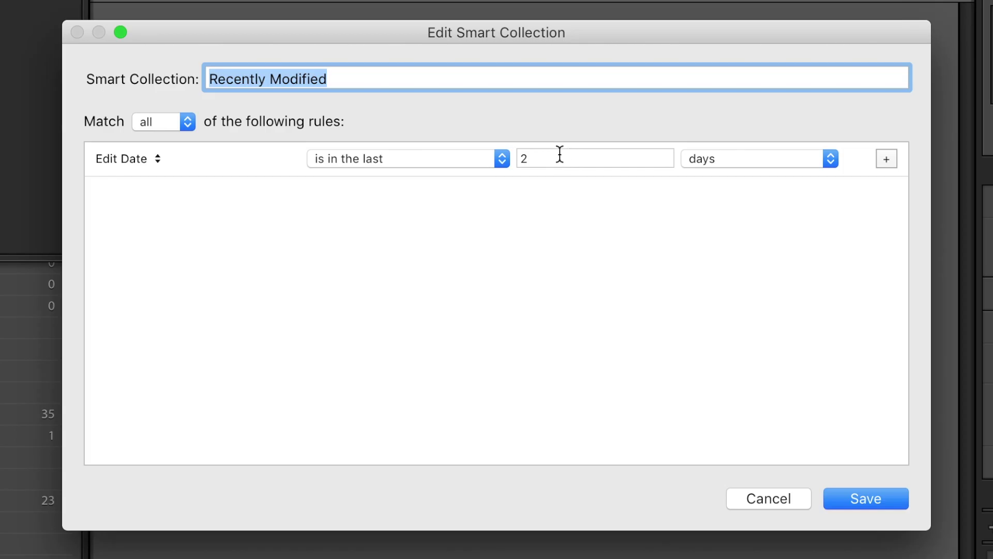
click(533, 144)
text(5)
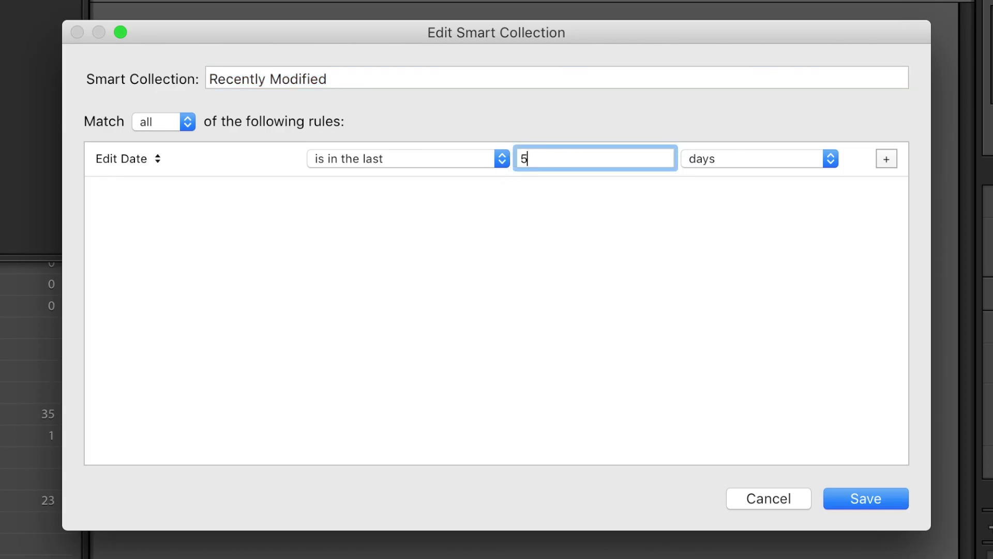
click(635, 266)
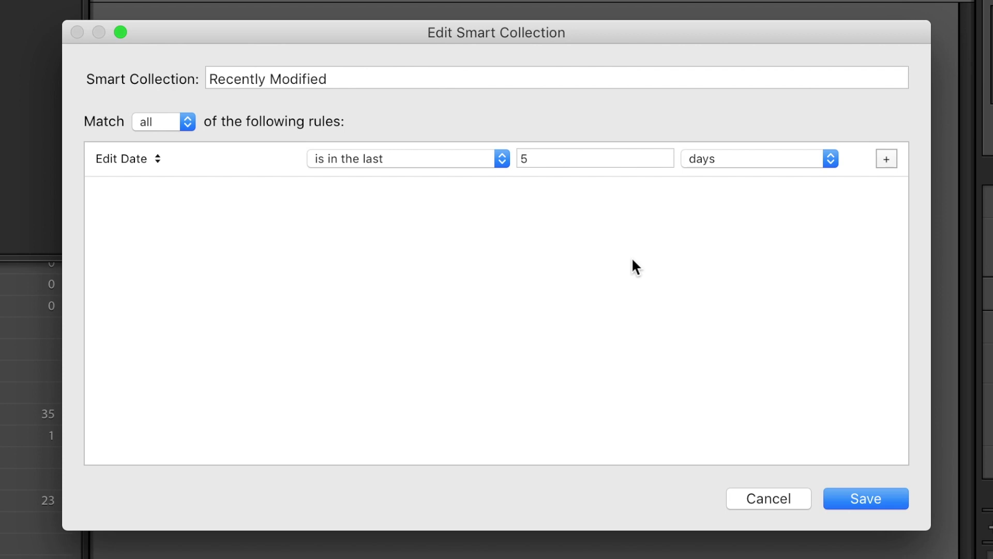
click(770, 503)
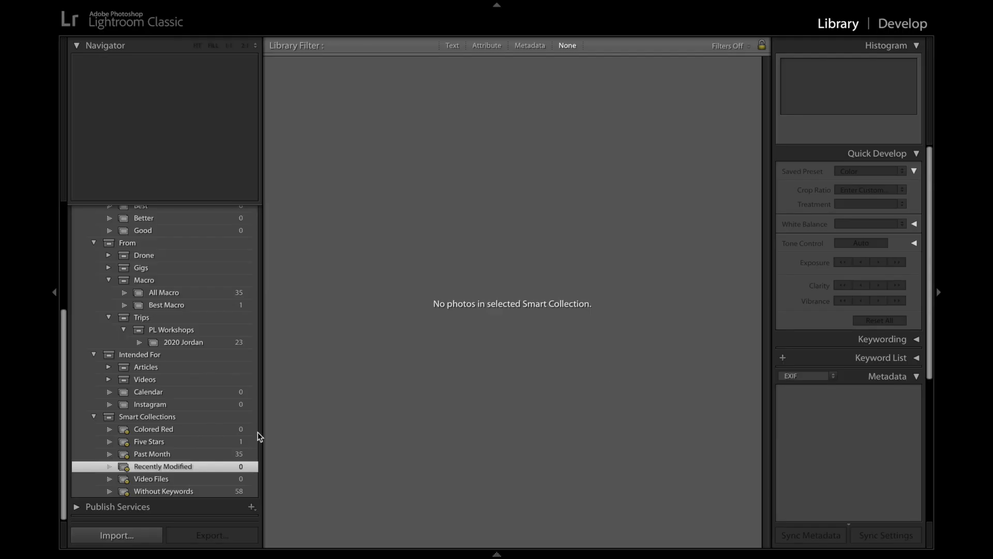
click(68, 184)
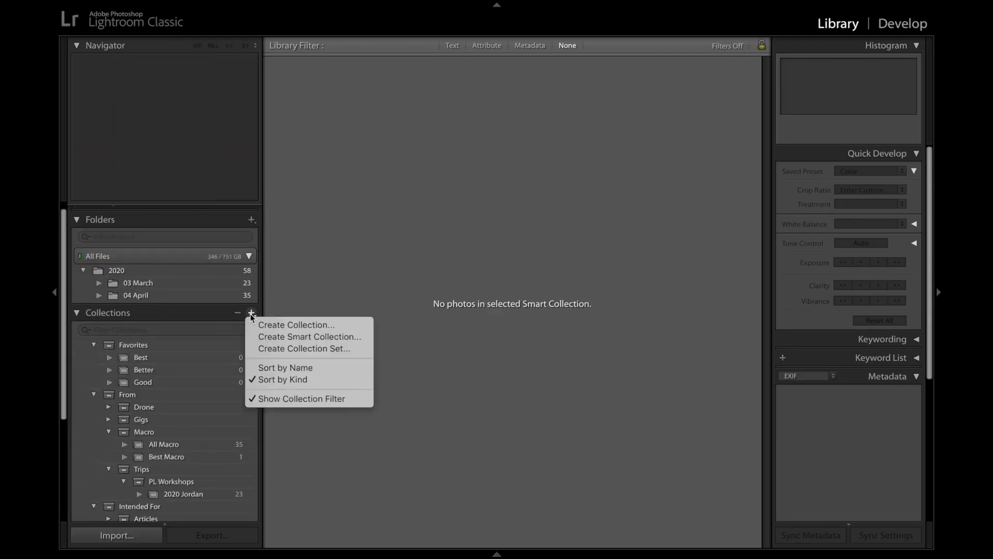
- Start a new smart collection with a rule of rating at least four stars
click(290, 337)
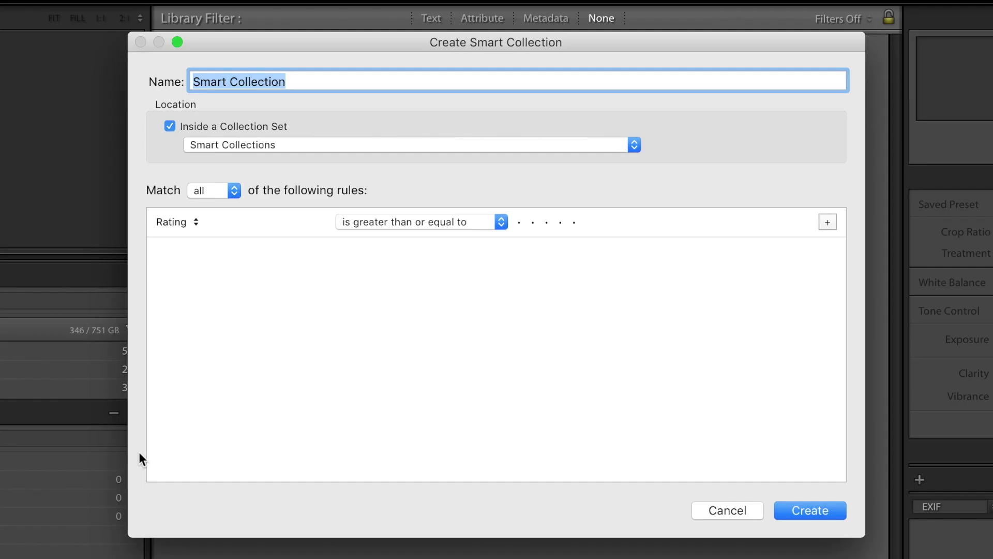
click(192, 221)
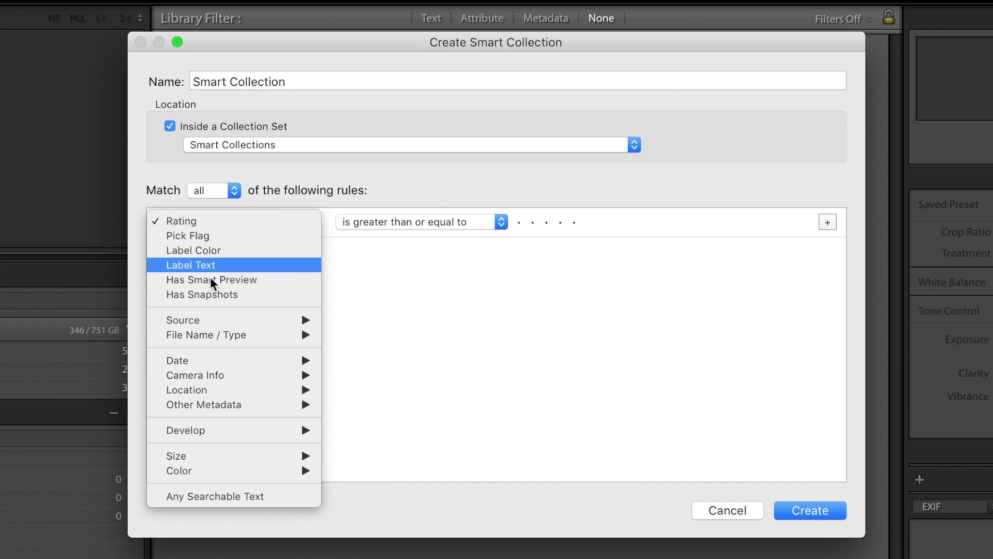
mouse_move(225, 335)
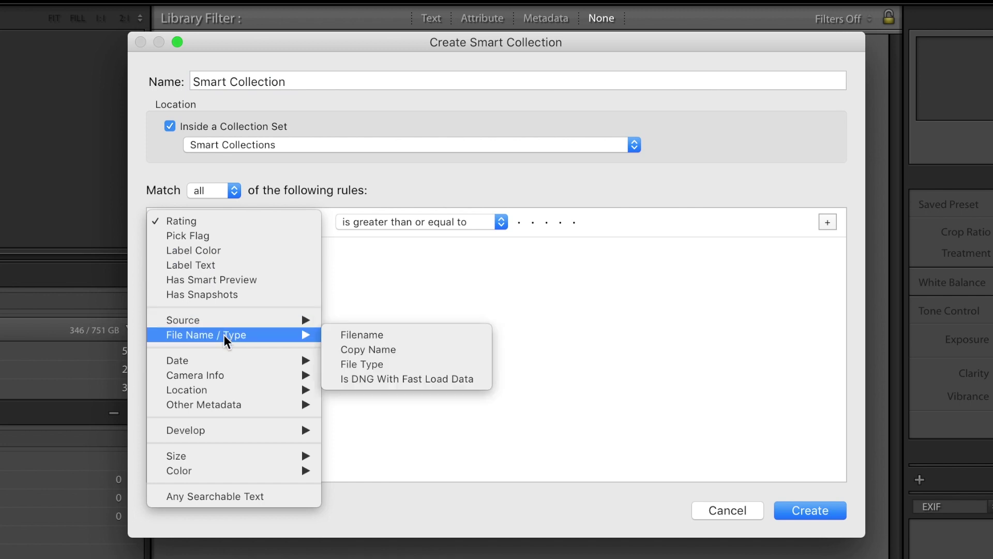
click(455, 265)
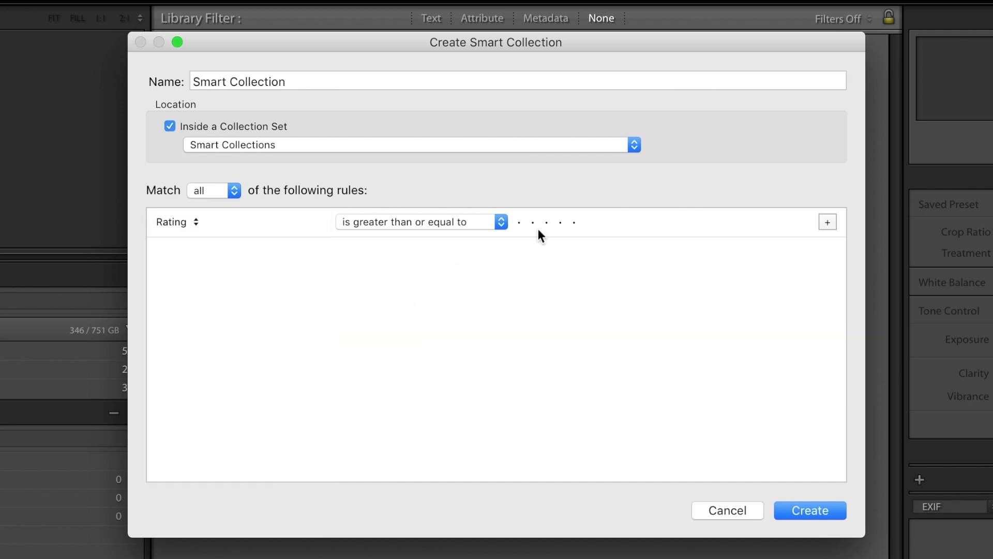
click(560, 223)
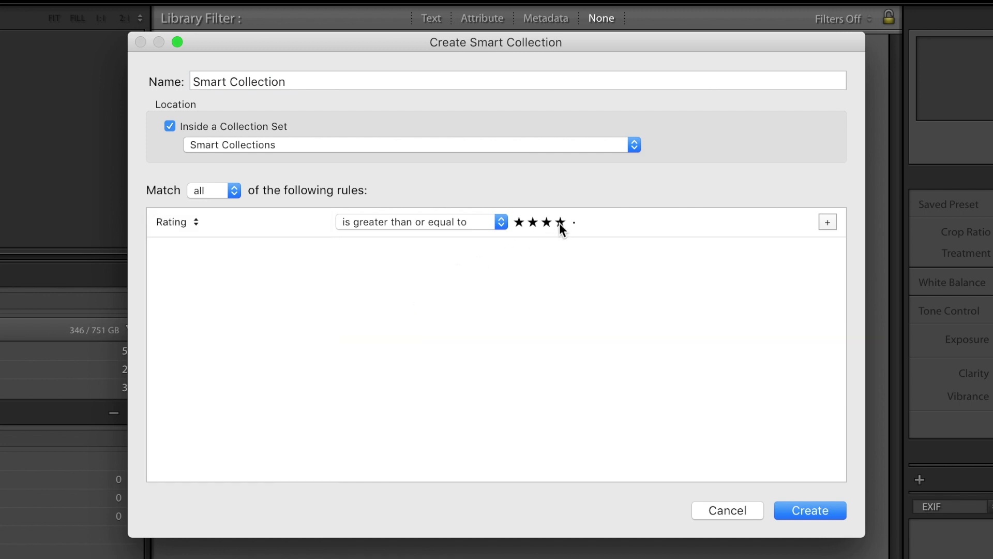
- Add a second rule requiring Develop Has Adjustments to be false
click(827, 223)
click(195, 251)
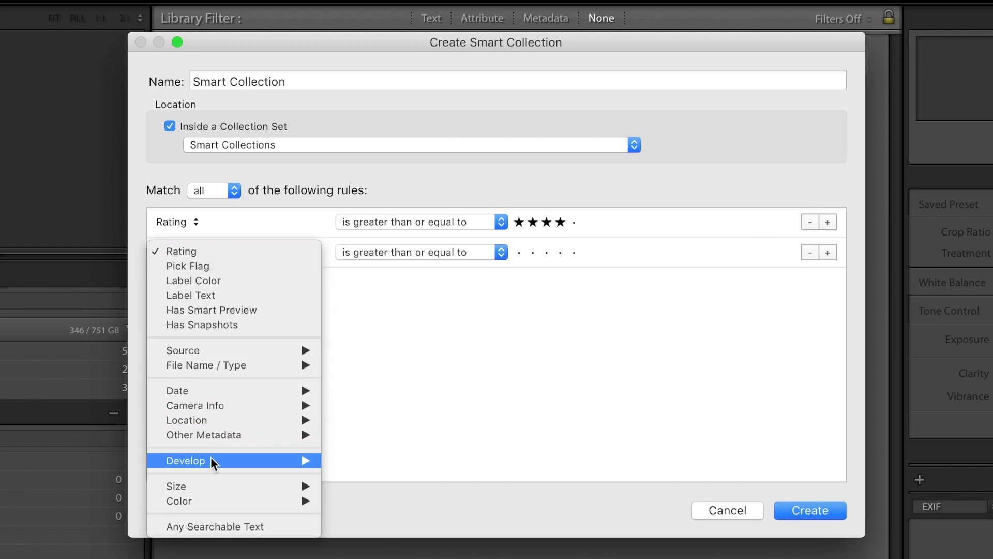
mouse_move(266, 461)
click(362, 461)
click(394, 253)
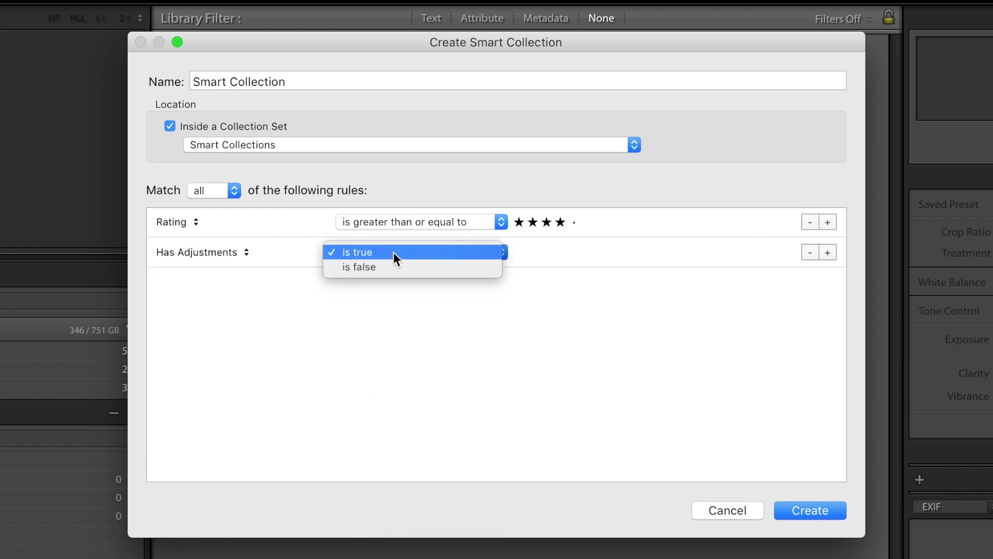
click(393, 268)
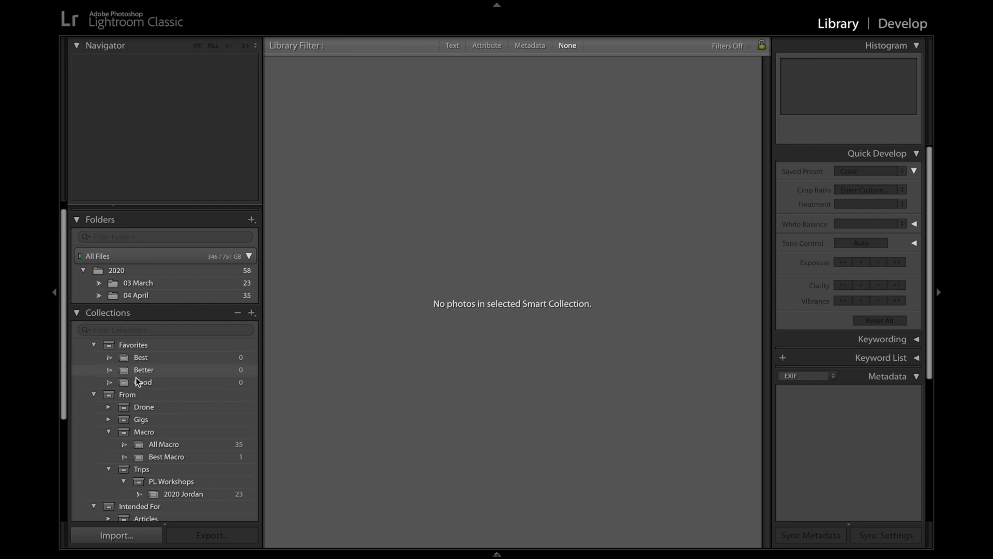
- Make All Macro the target collection and add sand plant photo 5 from 2020 Jordan to it
scroll(109, 384, down, 3)
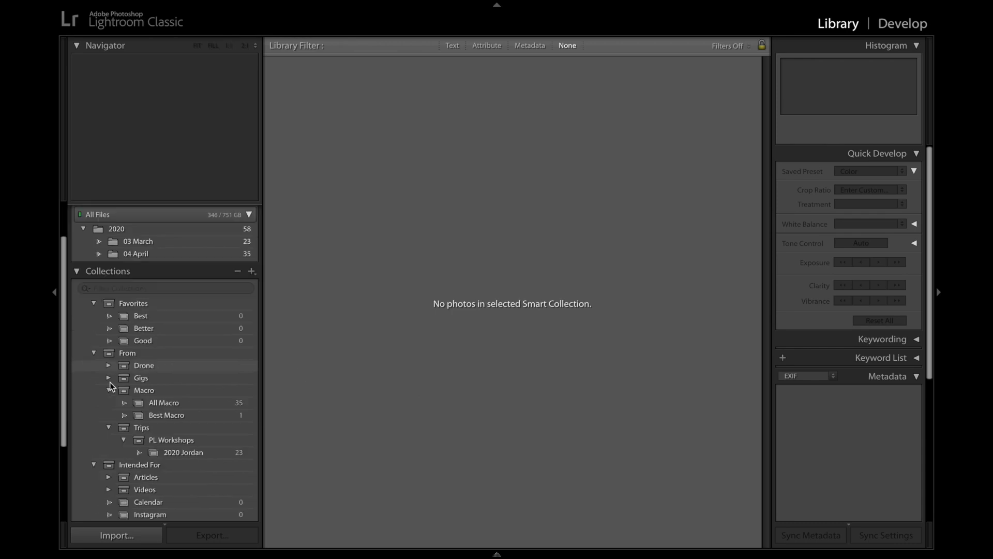
right_click(154, 362)
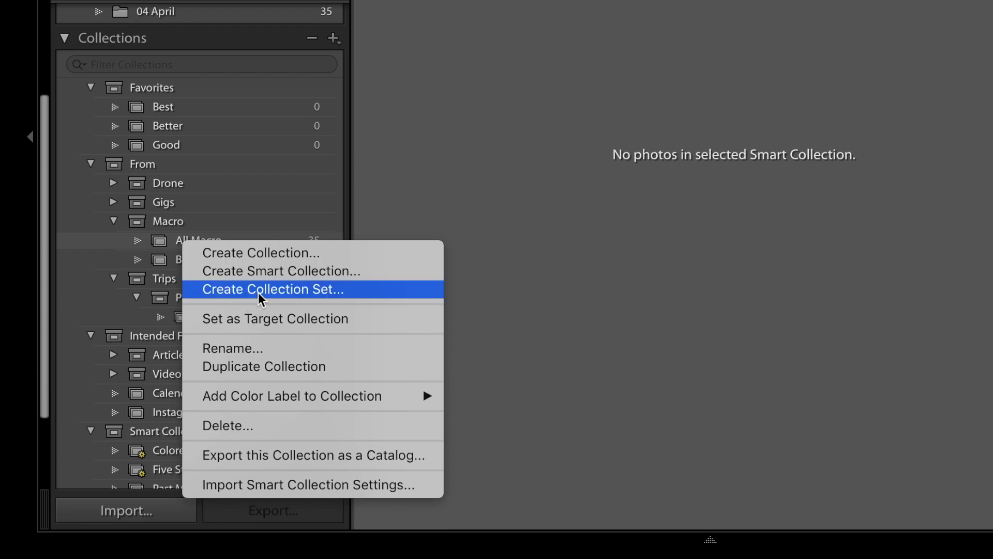
click(423, 333)
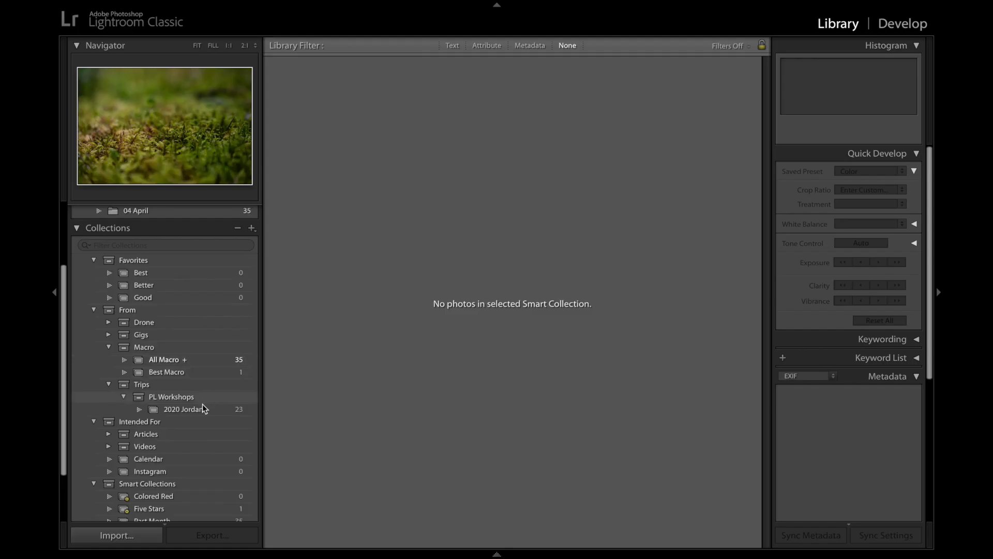
click(202, 409)
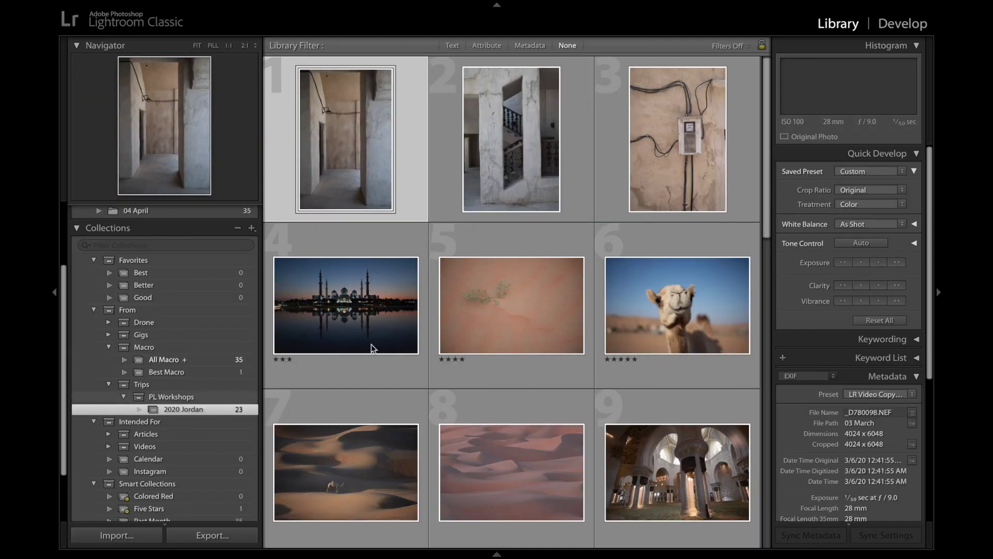
click(489, 318)
key(b)
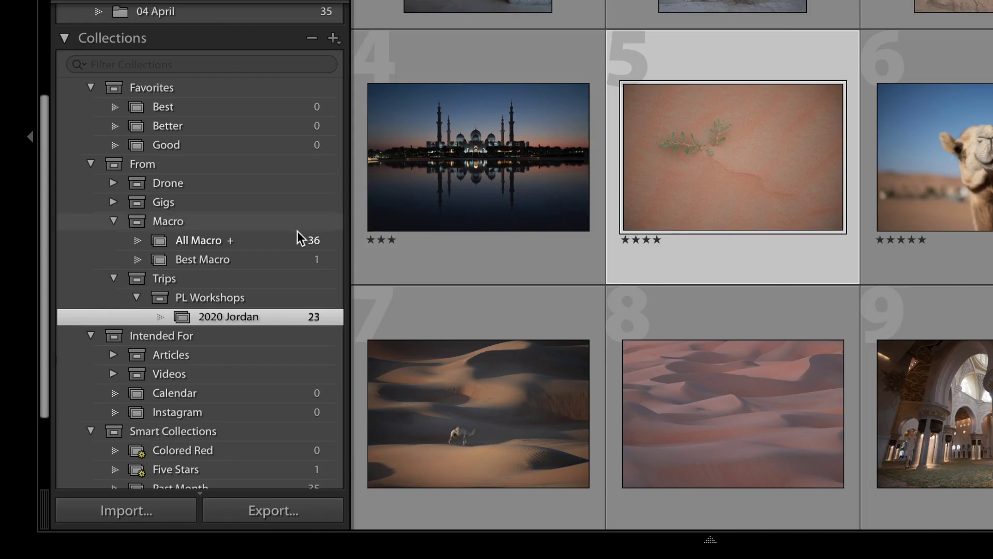
- Uncheck Set as Target Collection for All Macro
right_click(226, 356)
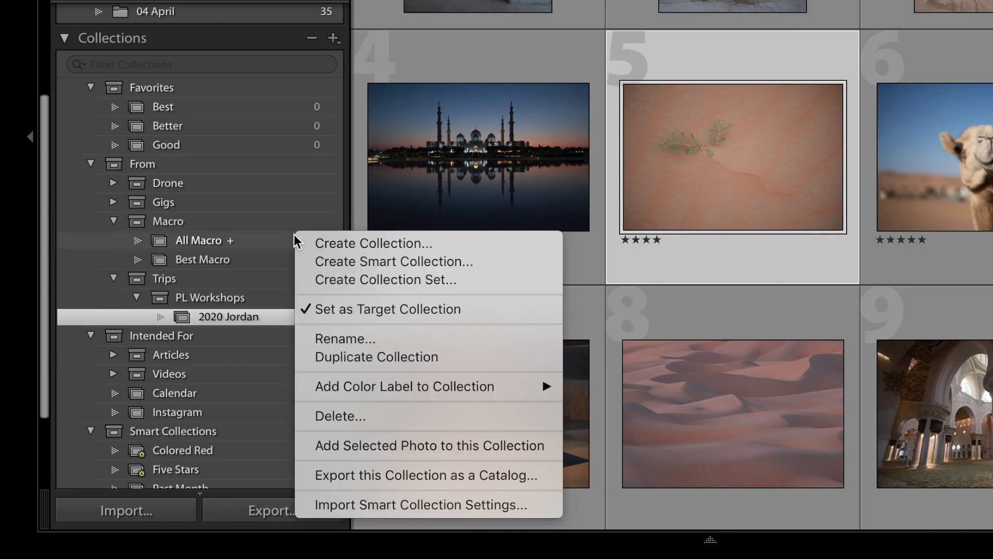
click(323, 309)
right_click(323, 314)
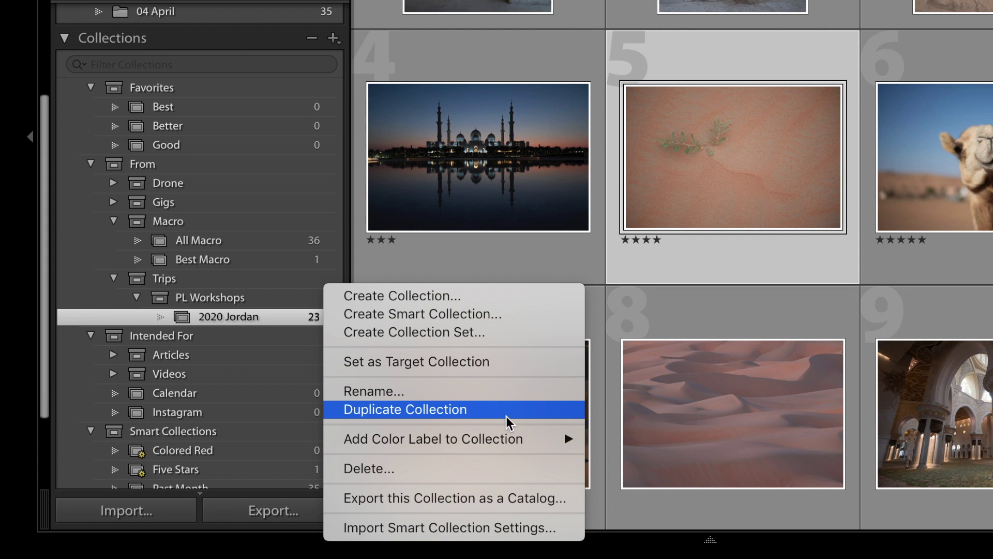
mouse_move(537, 439)
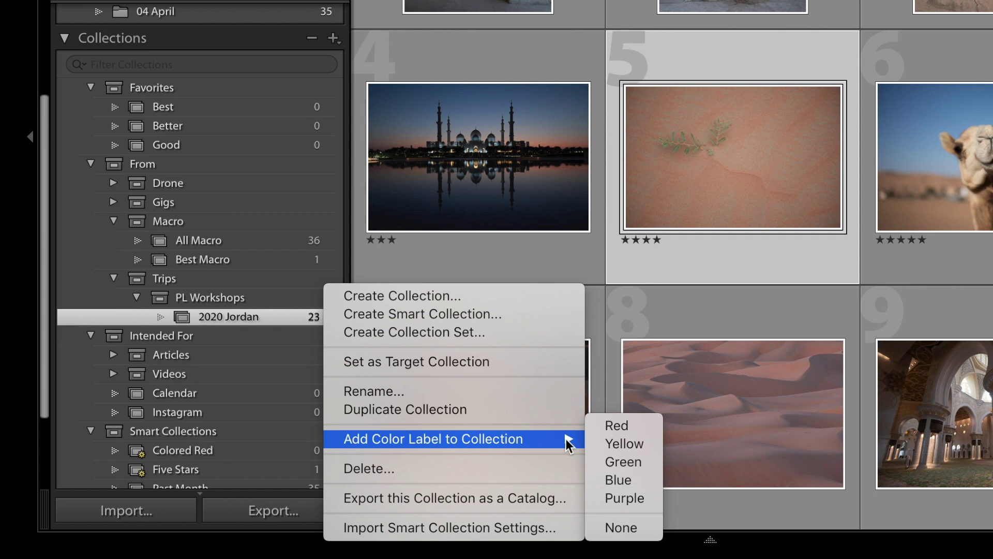
click(647, 426)
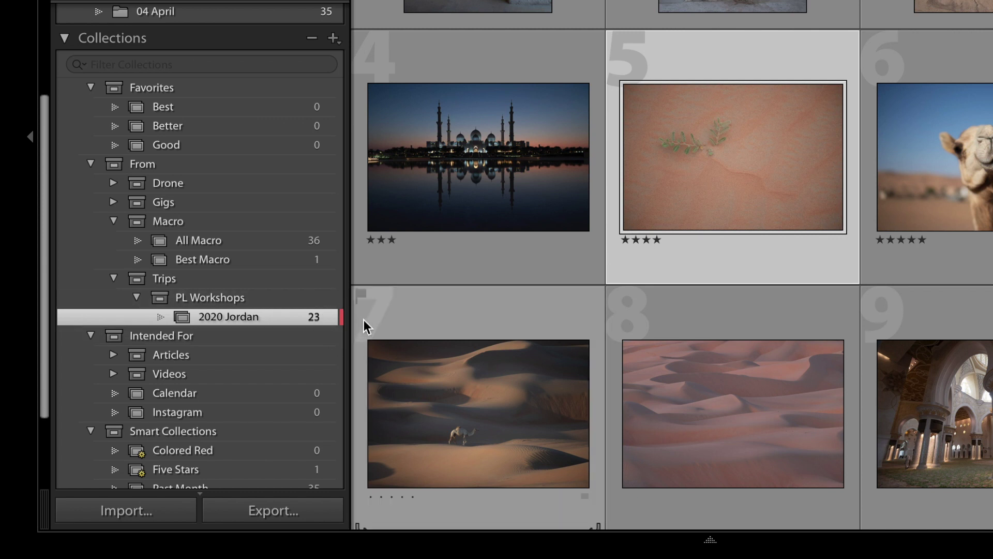
right_click(334, 316)
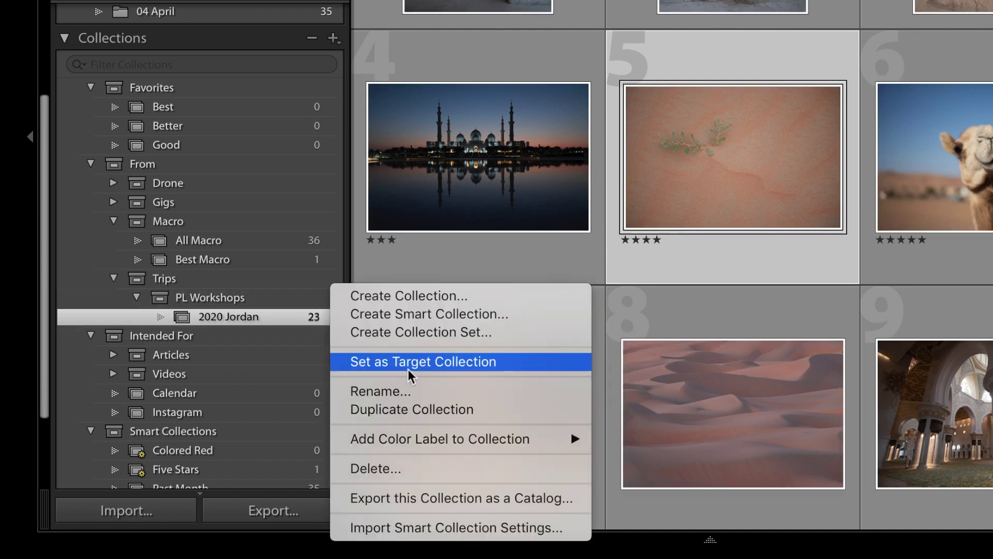
mouse_move(468, 444)
click(618, 525)
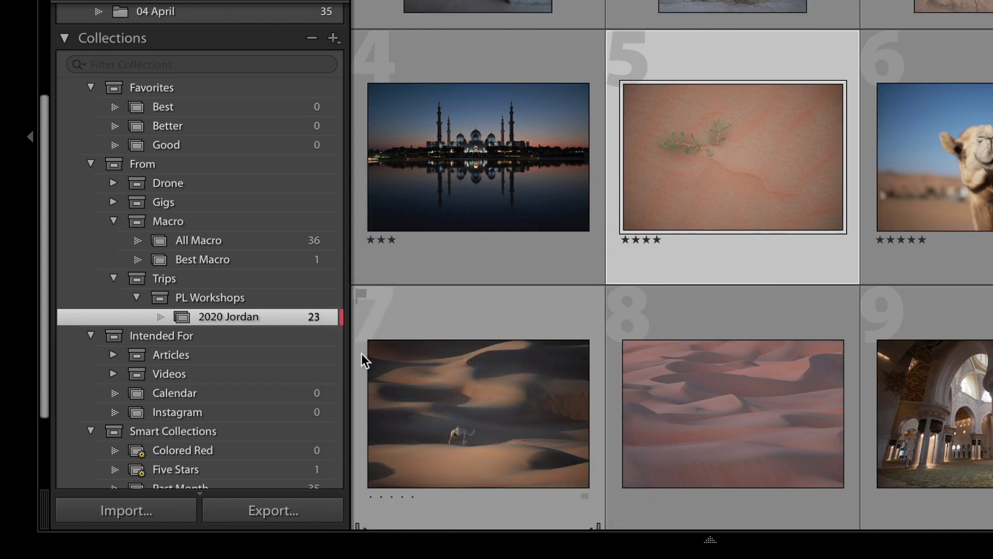
right_click(301, 318)
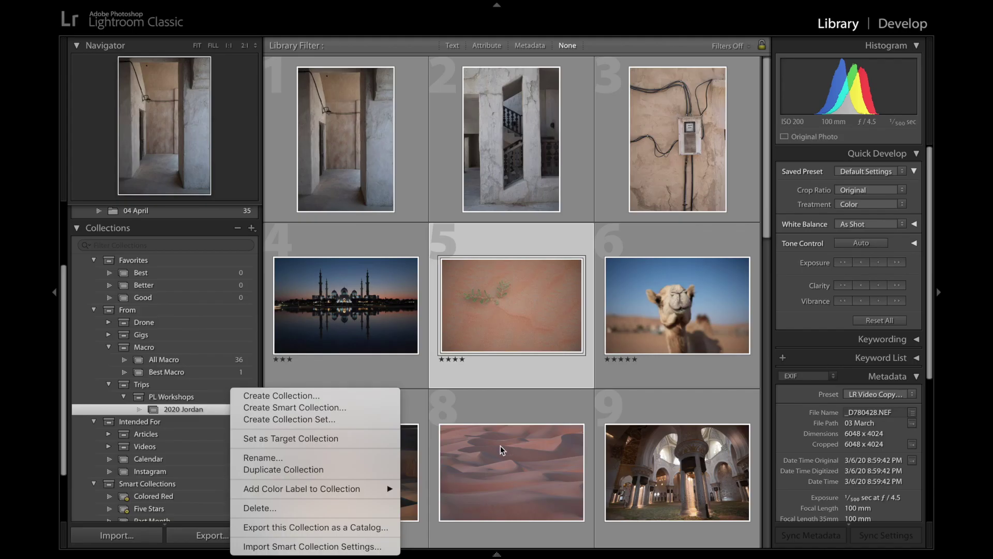
- Add the sand dunes, mosque and camel photos (8, 4, 6) to Instagram and Best
click(715, 381)
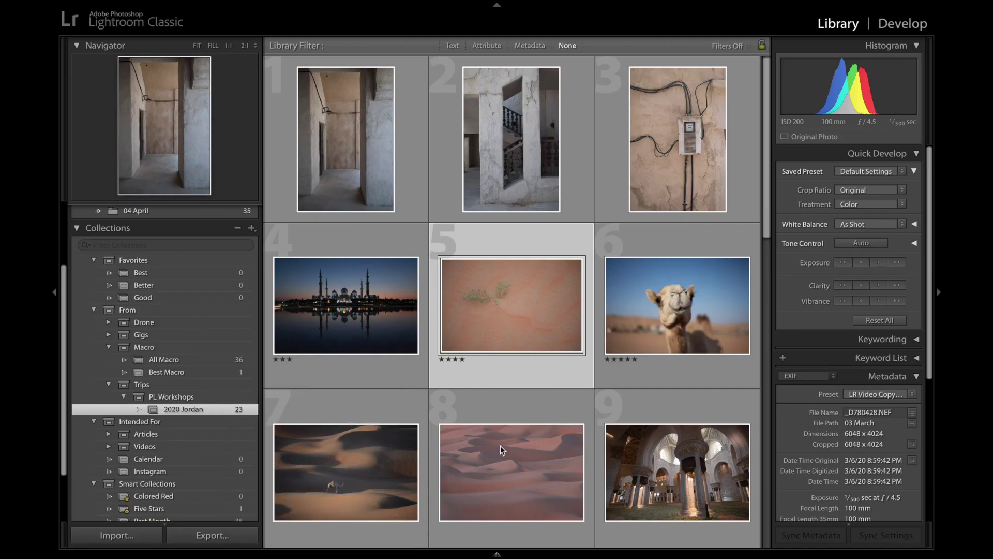
click(502, 450)
ctrl+click(346, 300)
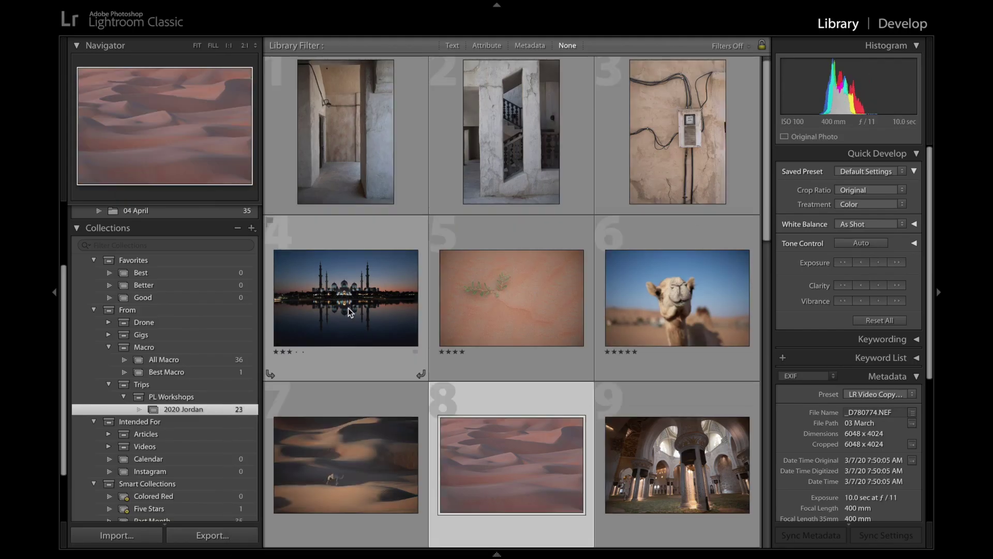
ctrl+click(713, 290)
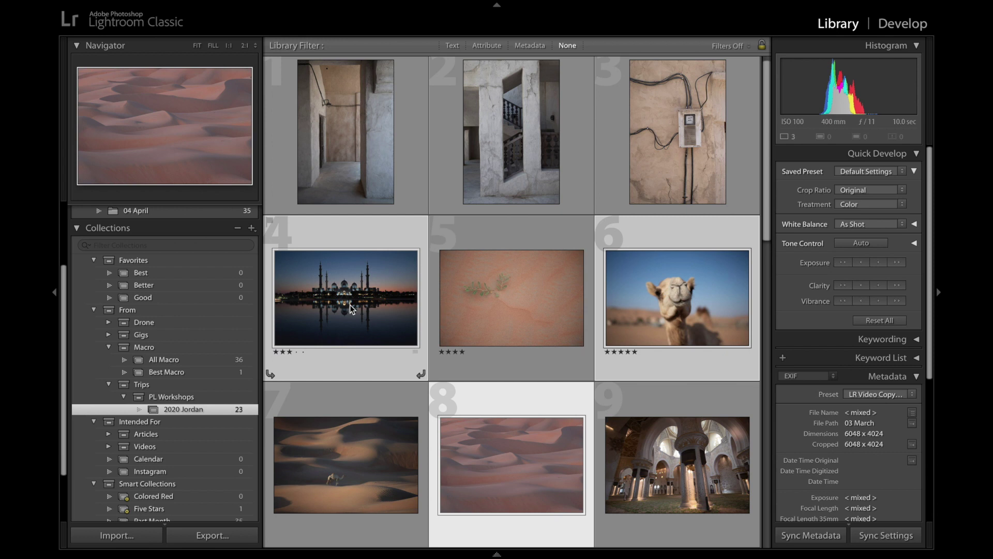
drag(352, 310, 228, 473)
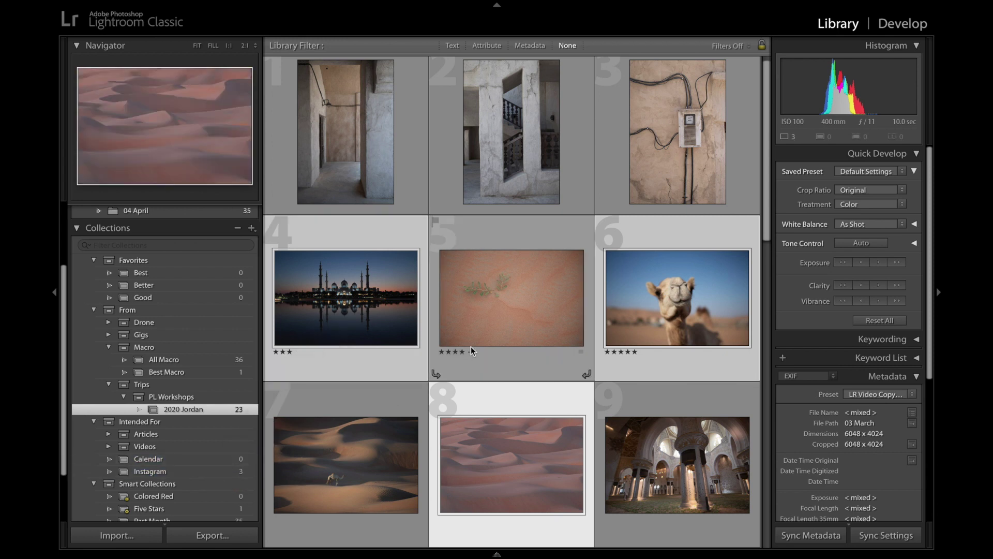
drag(296, 305, 222, 272)
- Put the sand plant photo into Better and architecture photos 1 and 2 into Good
click(510, 302)
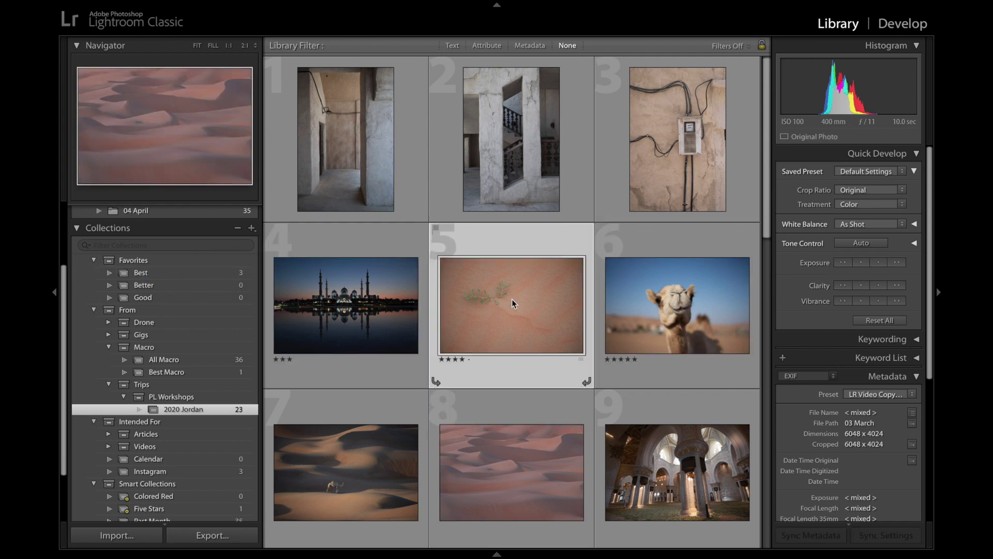
drag(510, 305, 211, 285)
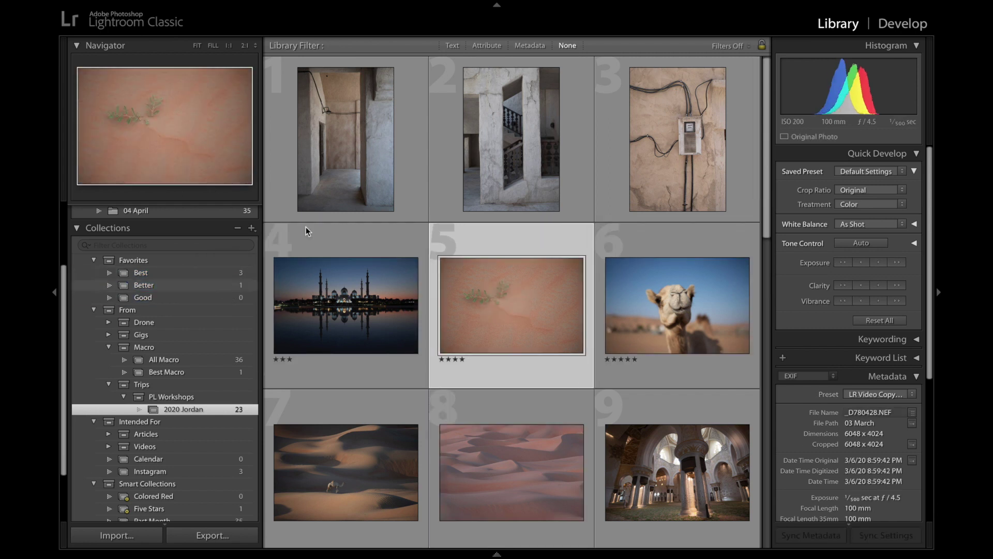
click(511, 139)
shift+click(362, 132)
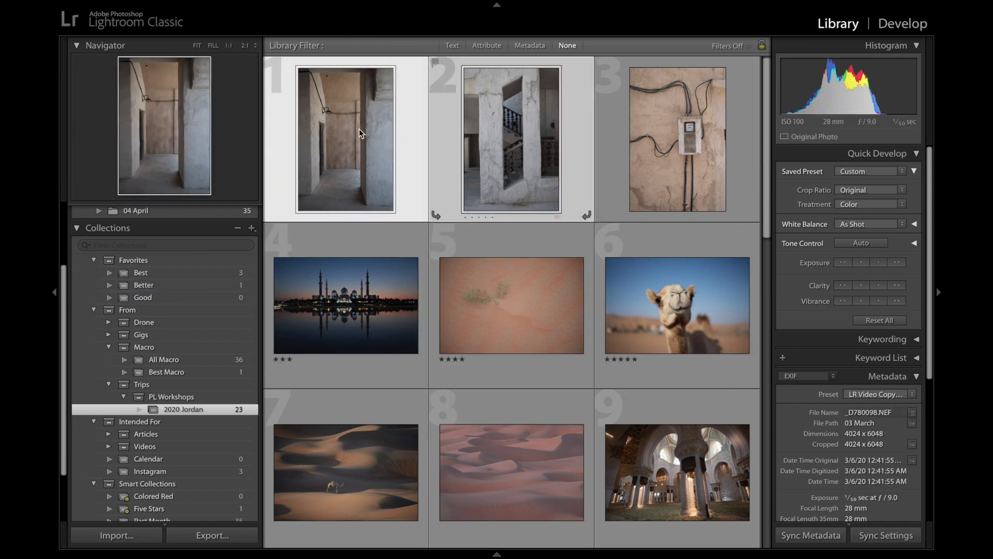
drag(361, 128, 219, 299)
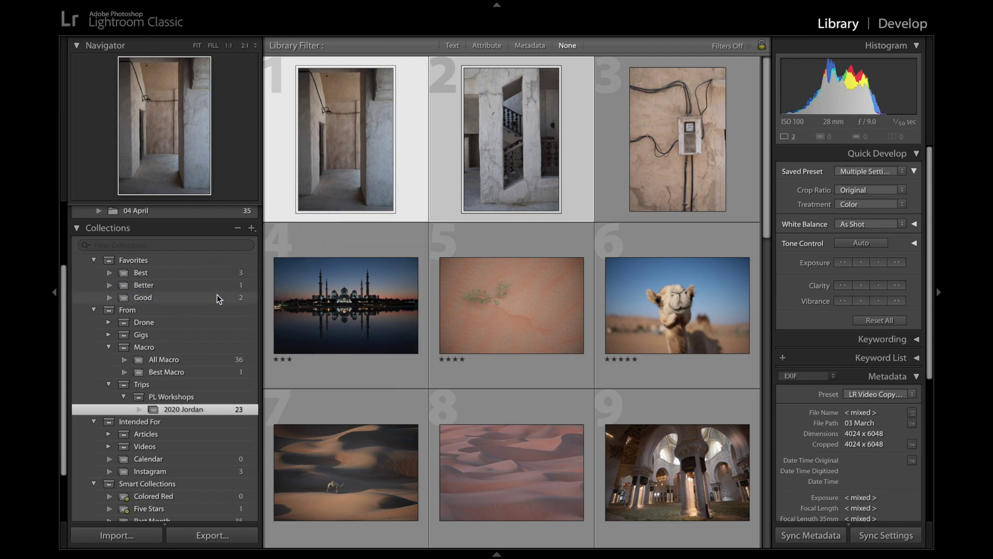